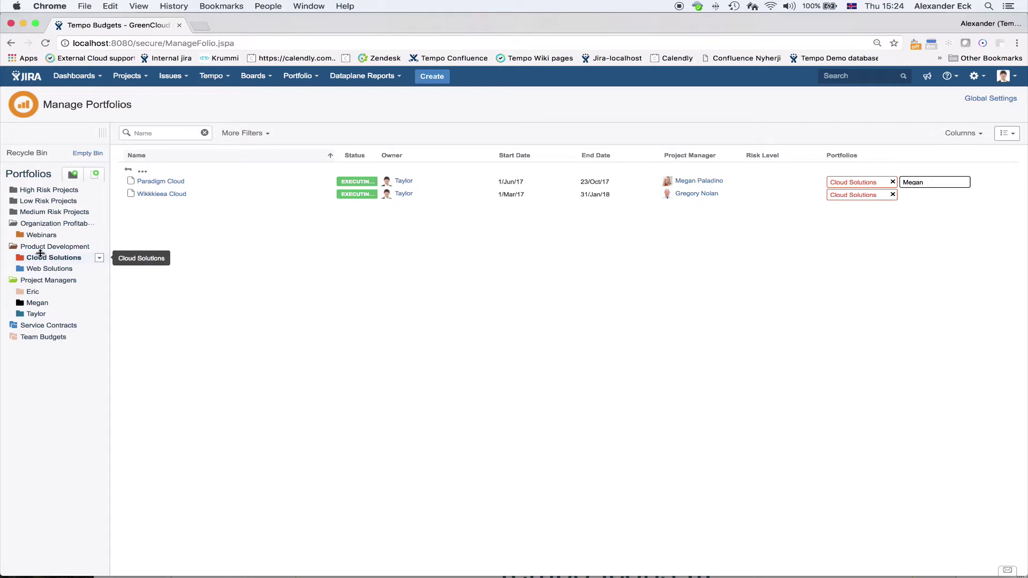
click(44, 248)
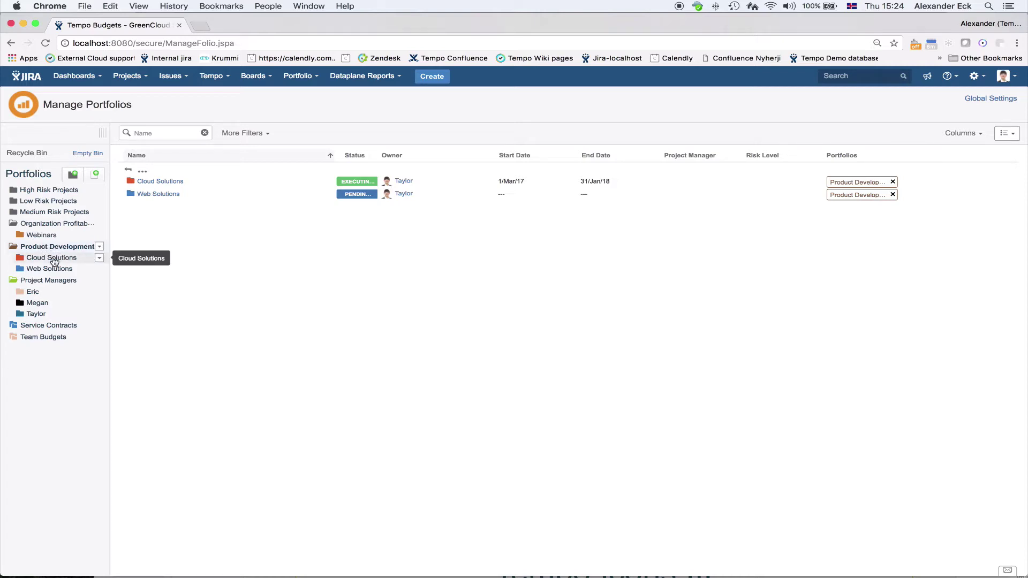
click(54, 259)
click(51, 268)
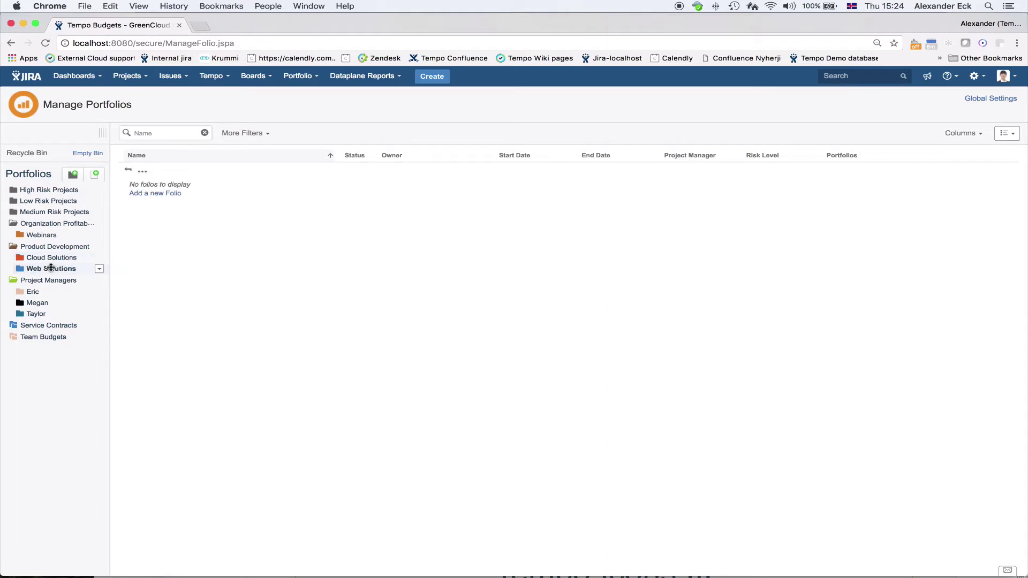
click(53, 259)
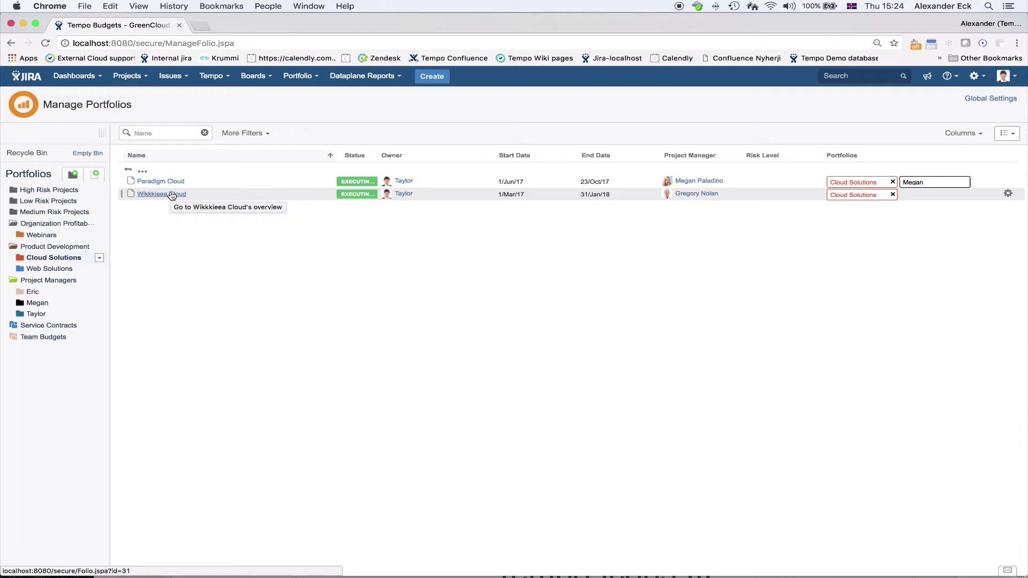
click(16, 326)
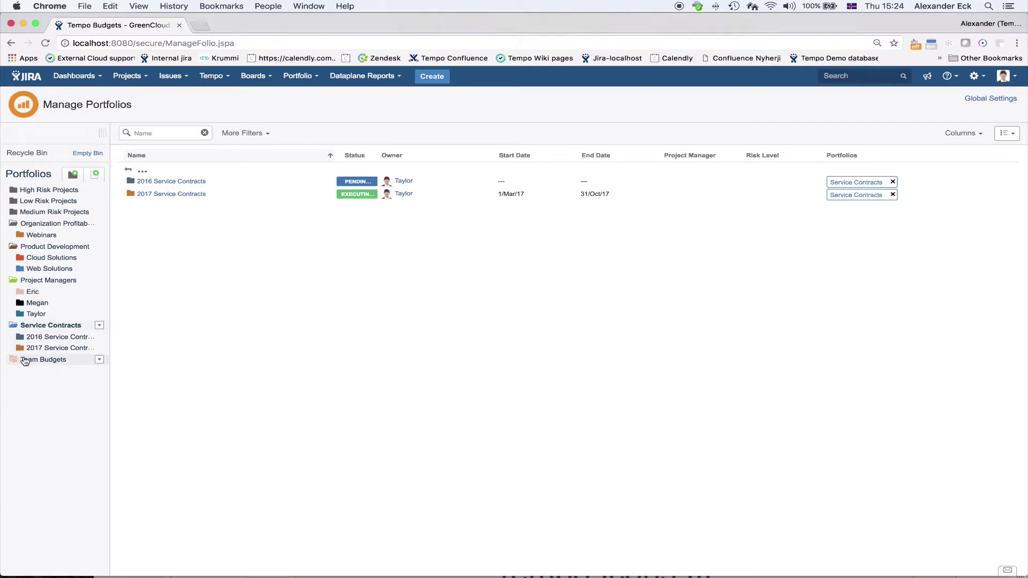
click(20, 360)
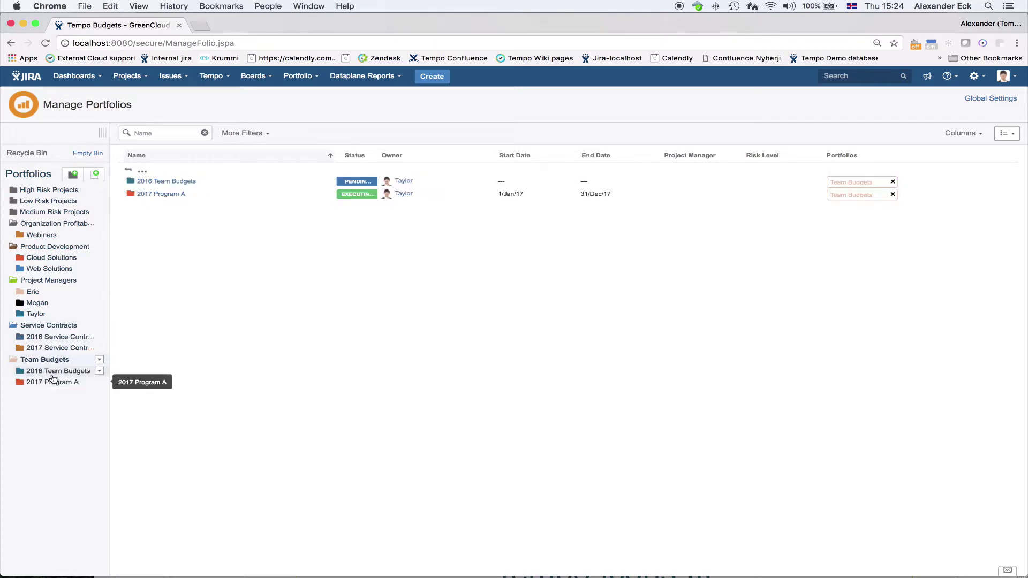
click(60, 337)
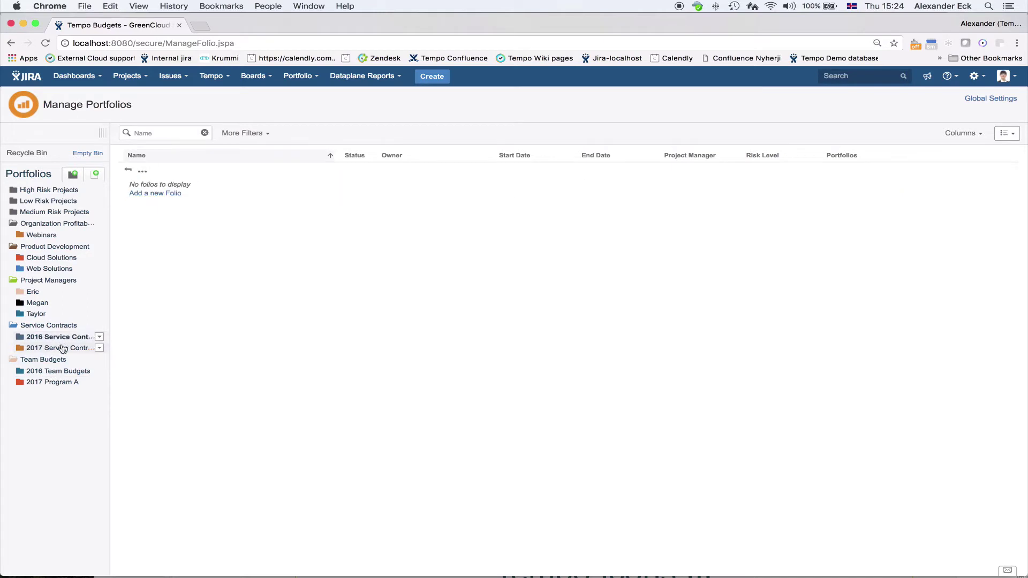
click(59, 348)
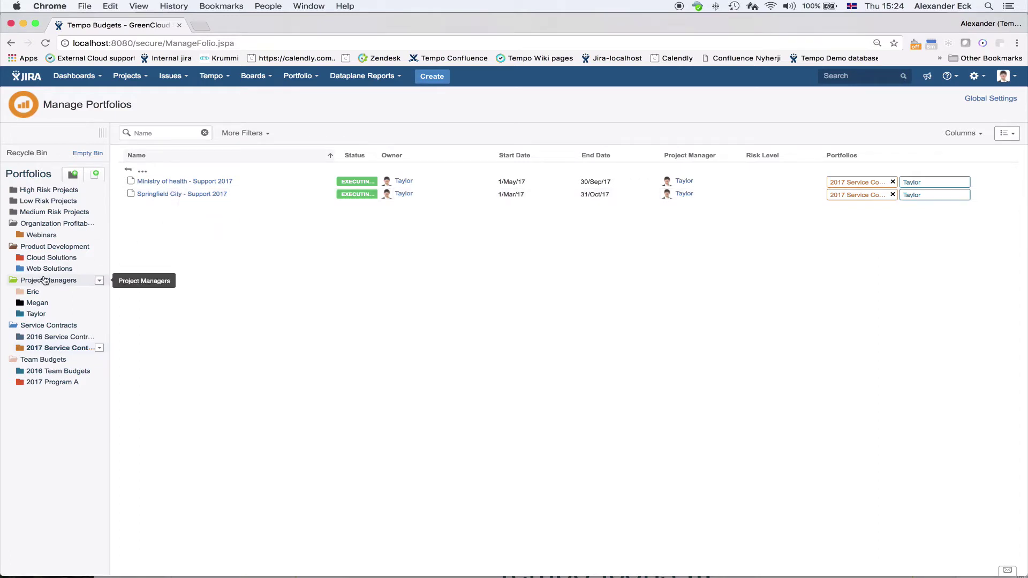
click(52, 259)
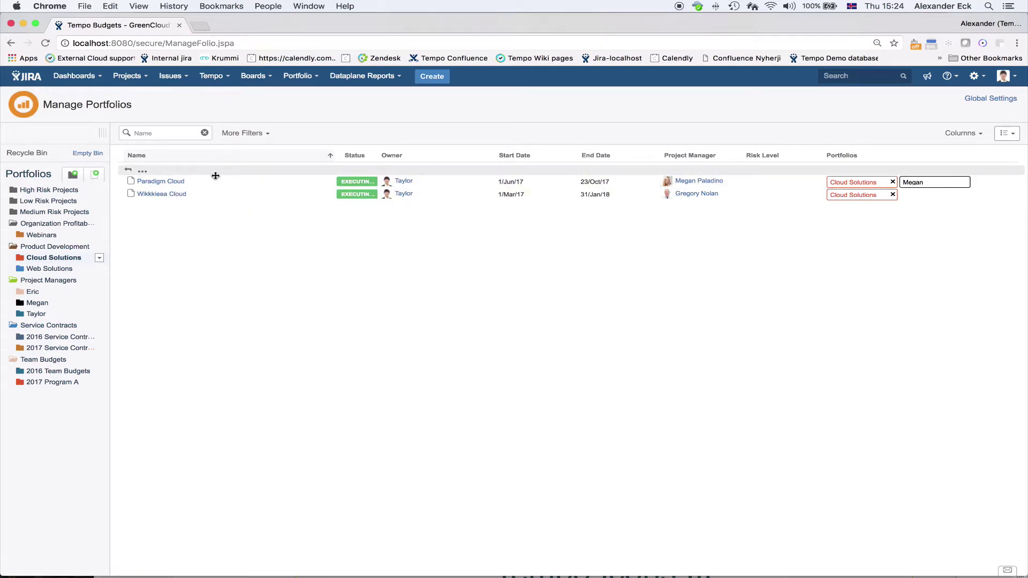
- Open Paradigm Cloud and review its overview: executing, 16 days ahead, 31% under budget, 11 staff
click(179, 183)
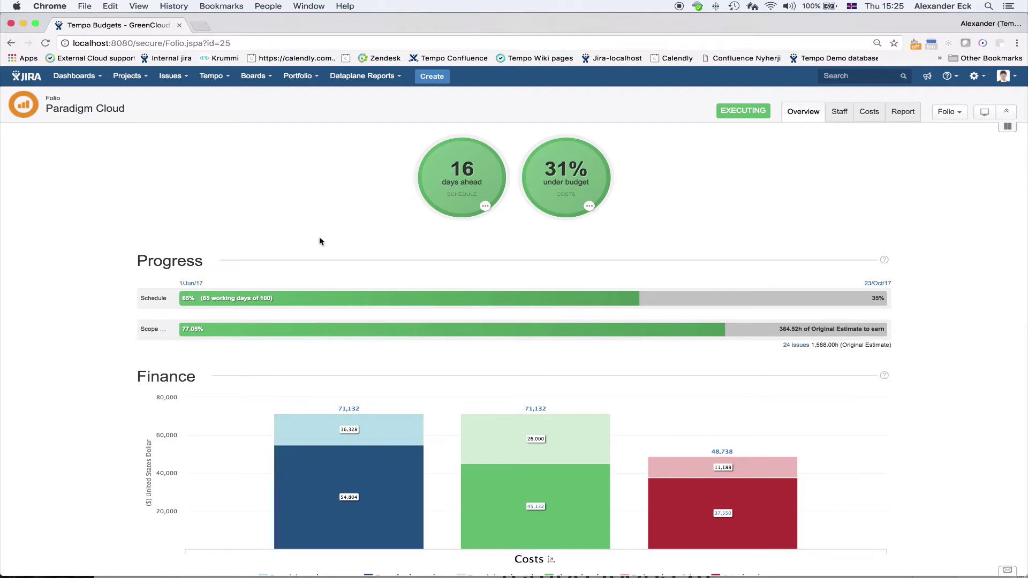
scroll(310, 296, down, 5)
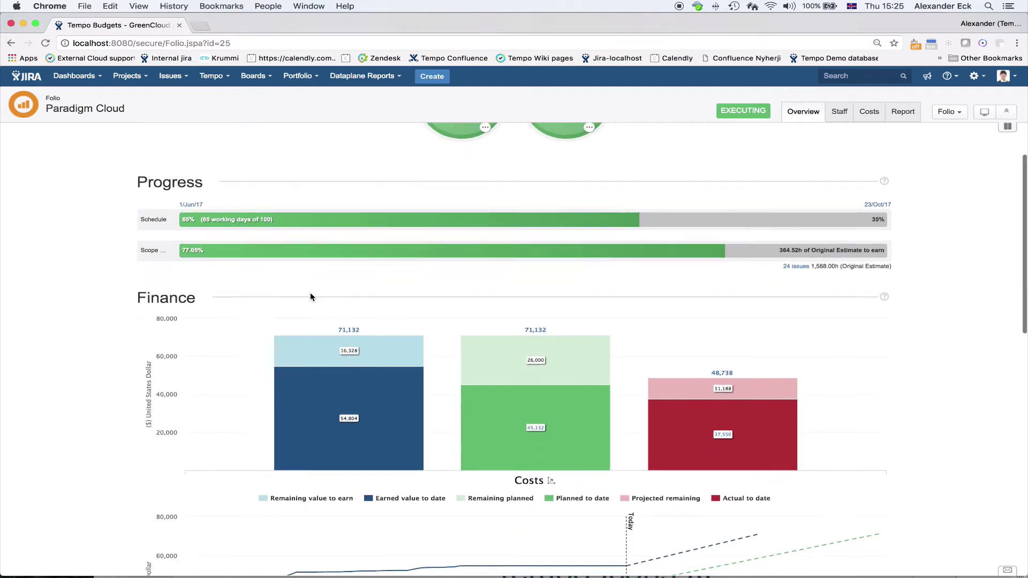
scroll(310, 297, down, 5)
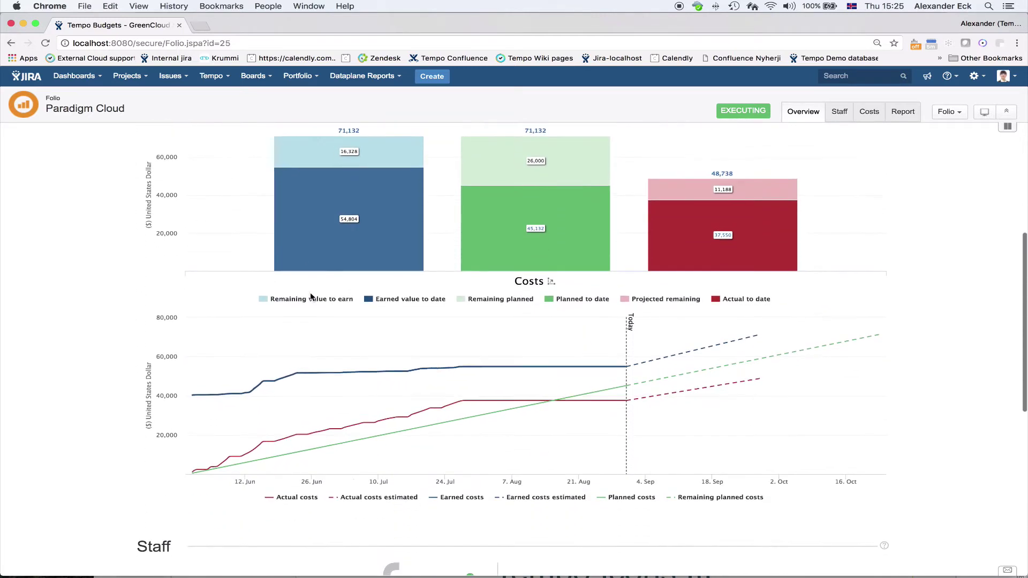
scroll(310, 294, down, 15)
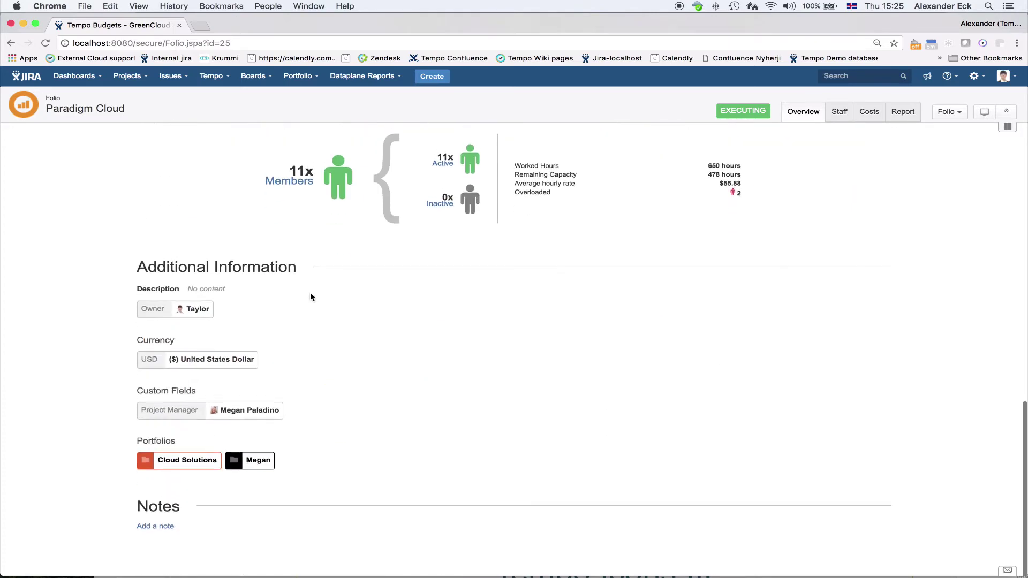
scroll(310, 295, up, 17)
scroll(311, 295, up, 8)
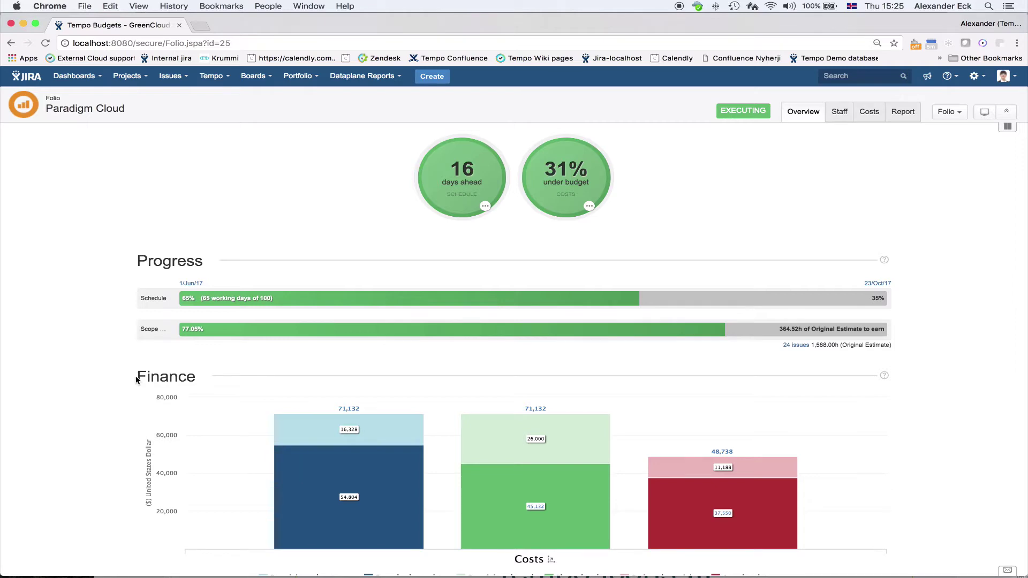
scroll(161, 375, down, 12)
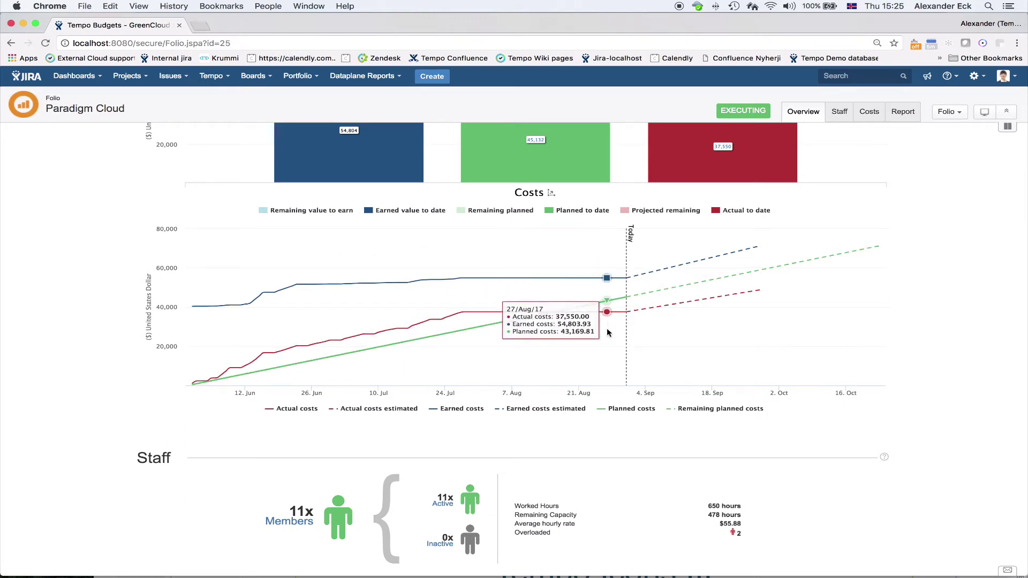
scroll(456, 413, down, 2)
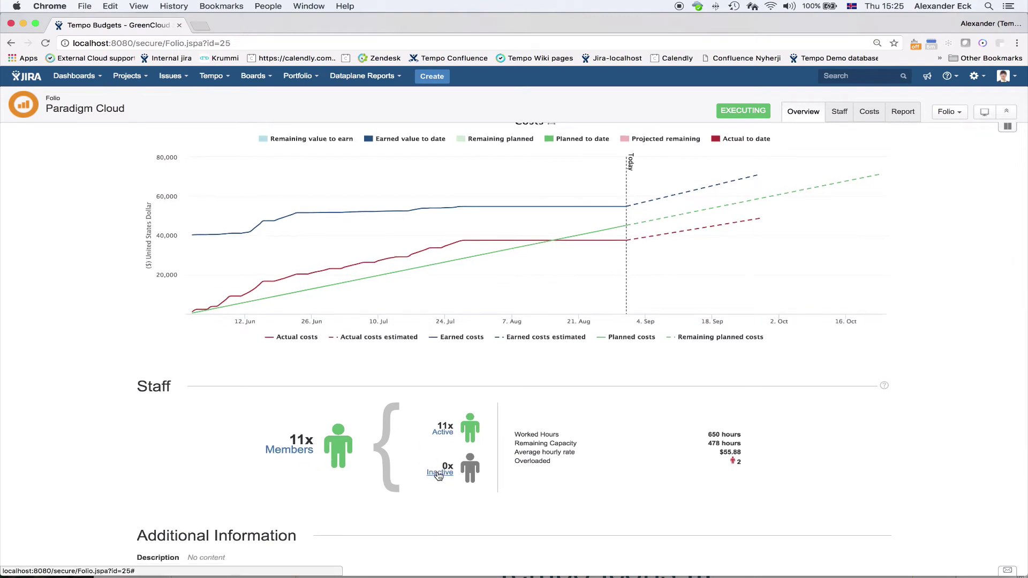
scroll(437, 475, down, 3)
scroll(438, 475, up, 10)
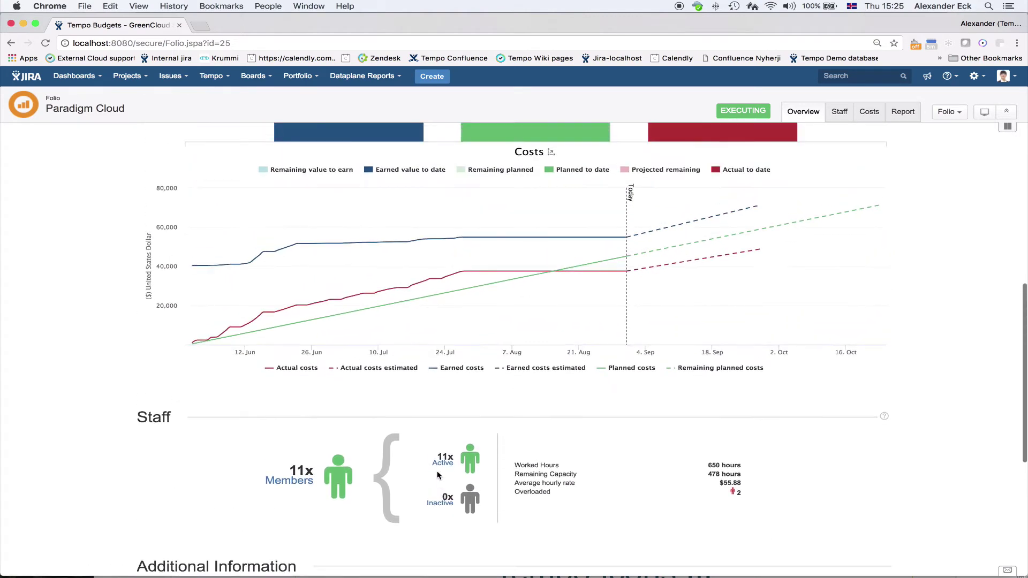
scroll(438, 475, up, 5)
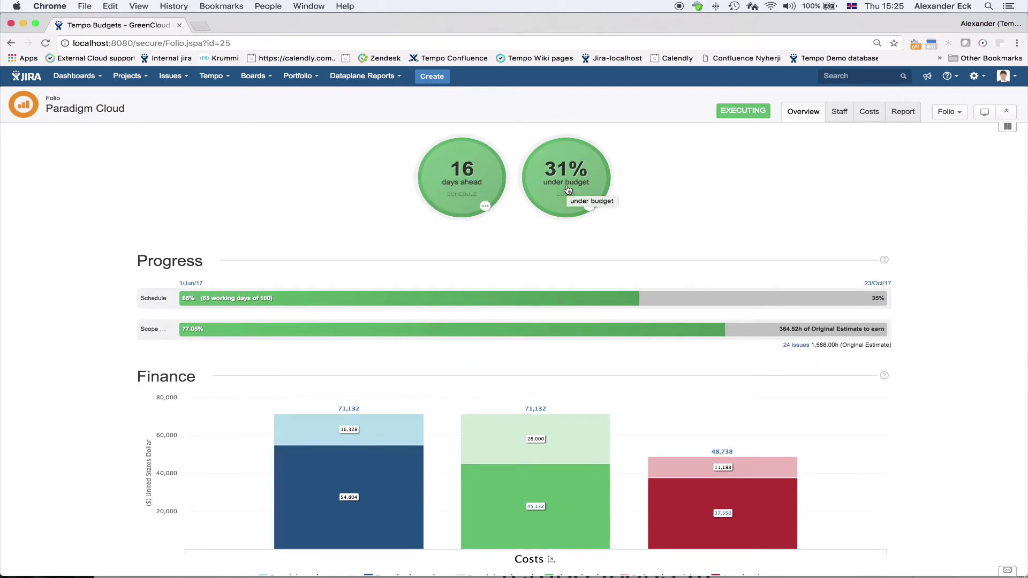
- Read the indicator circles' info boxes and highlight the Schedule and Scope labels
mouse_move(470, 178)
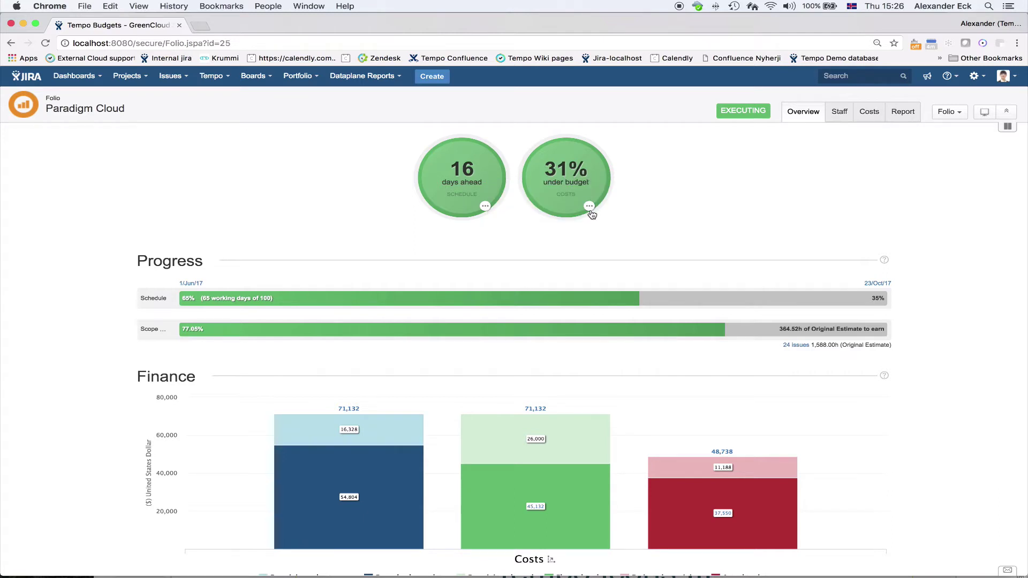
mouse_move(590, 210)
mouse_move(486, 208)
double_click(160, 298)
double_click(158, 329)
- Check the 65% schedule and 77.65% scope bars, then open the 24 issues in a new tab
mouse_move(217, 303)
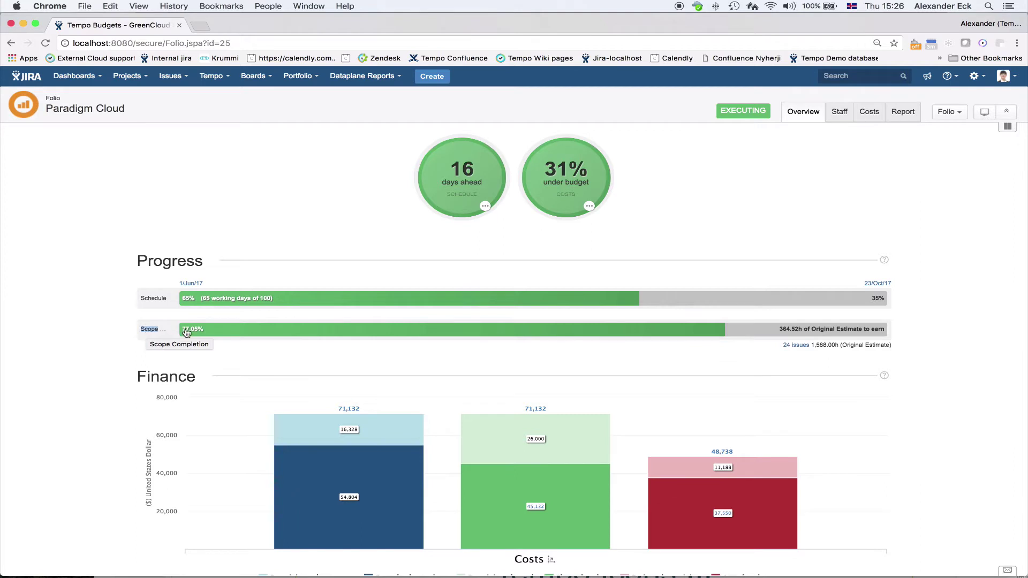
mouse_move(188, 333)
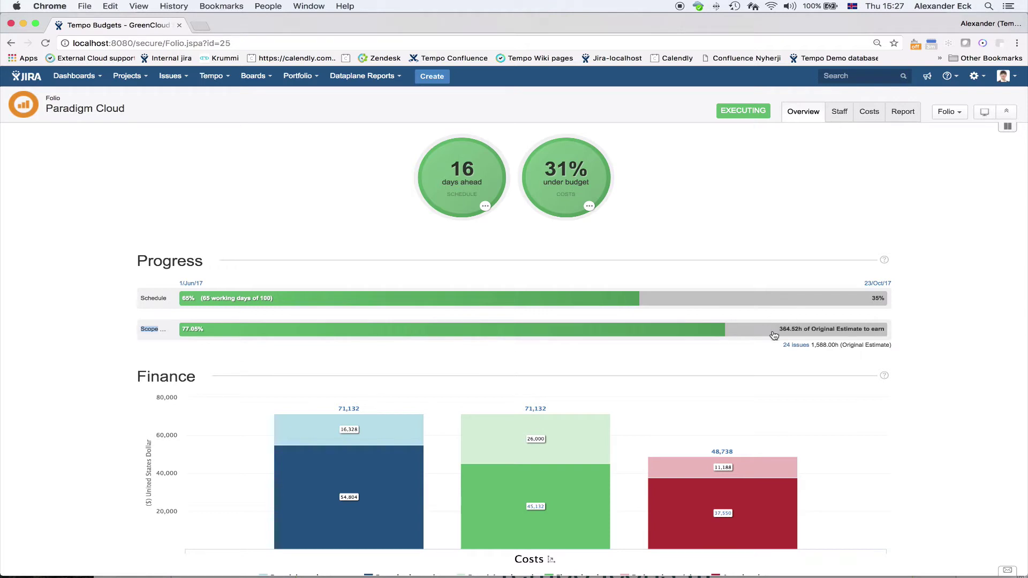
mouse_move(803, 348)
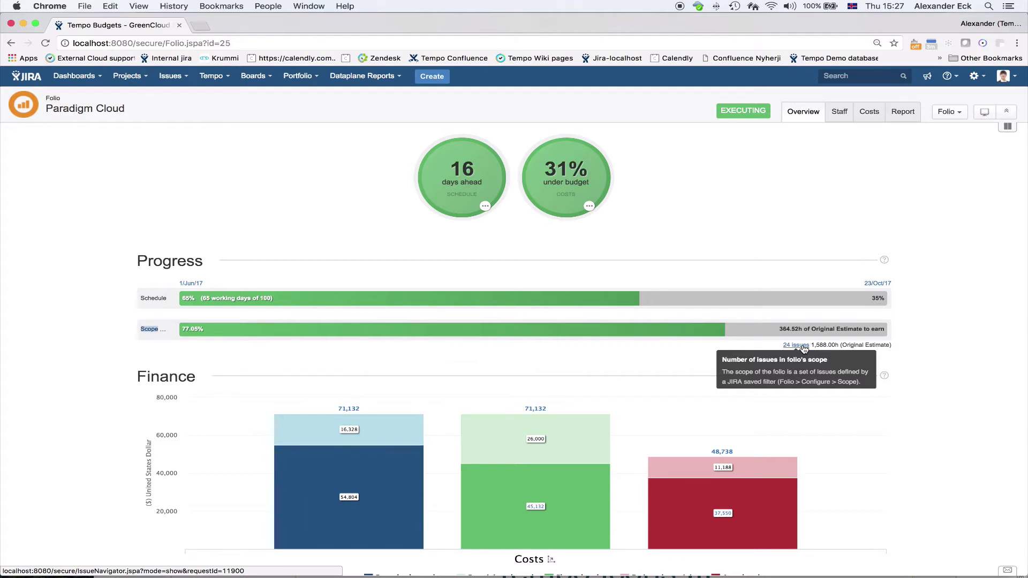
click(797, 345)
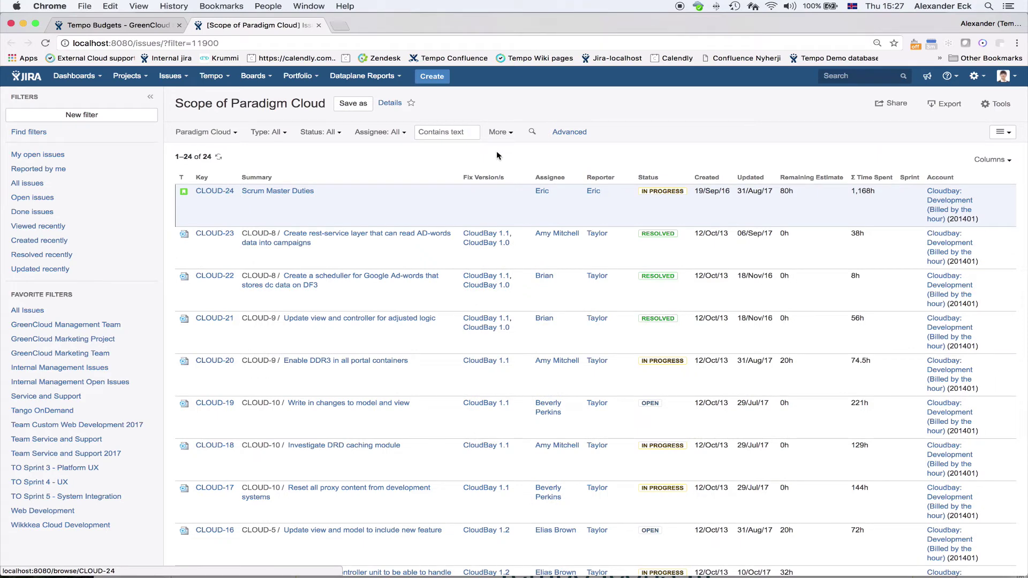
- Scan the 24-issue Scope of Paradigm Cloud list and mark CLOUD-24's 1,168h spent and 80h remaining
triple_click(174, 105)
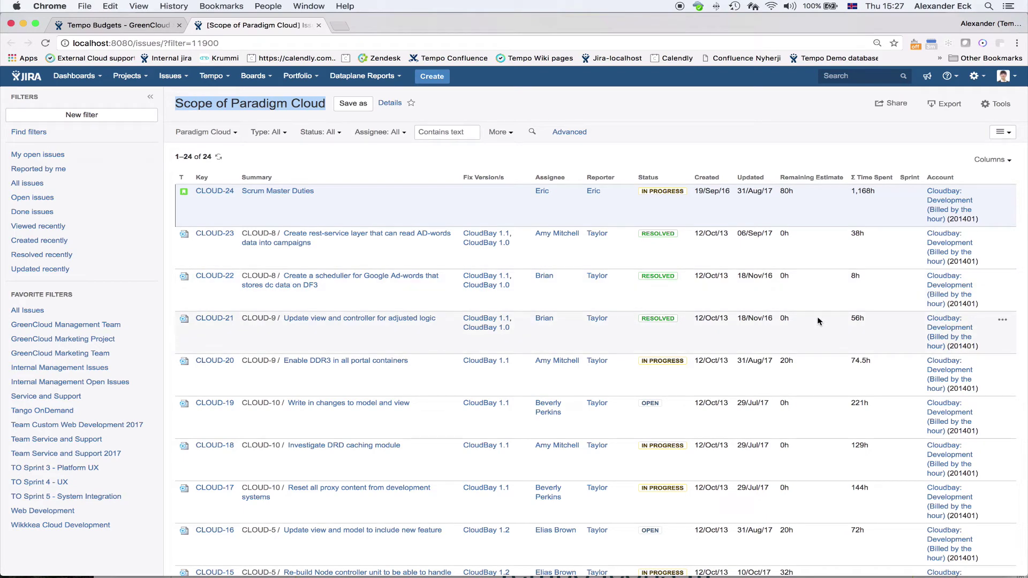
scroll(817, 321, down, 1)
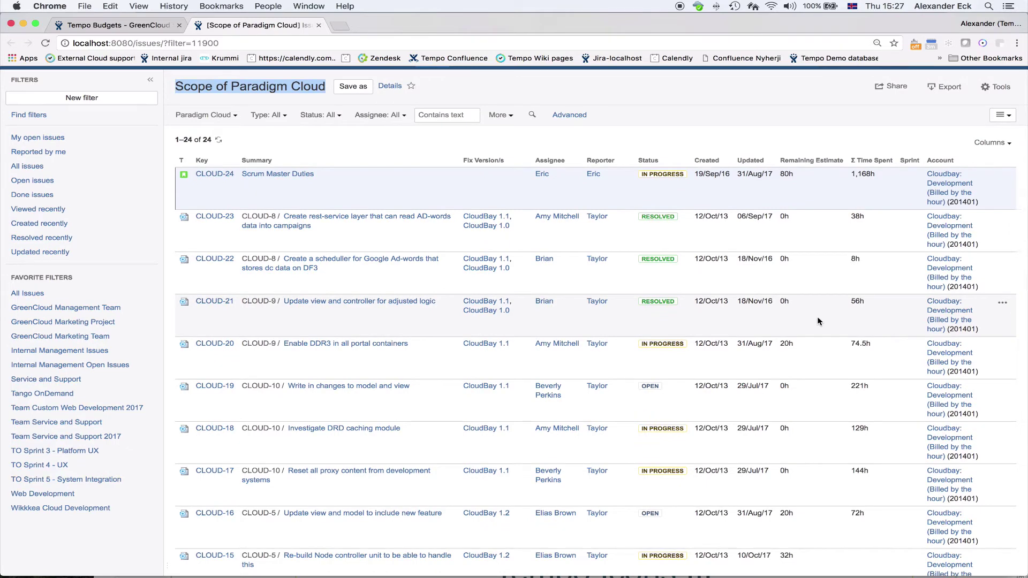
scroll(817, 322, down, 1)
scroll(817, 321, down, 5)
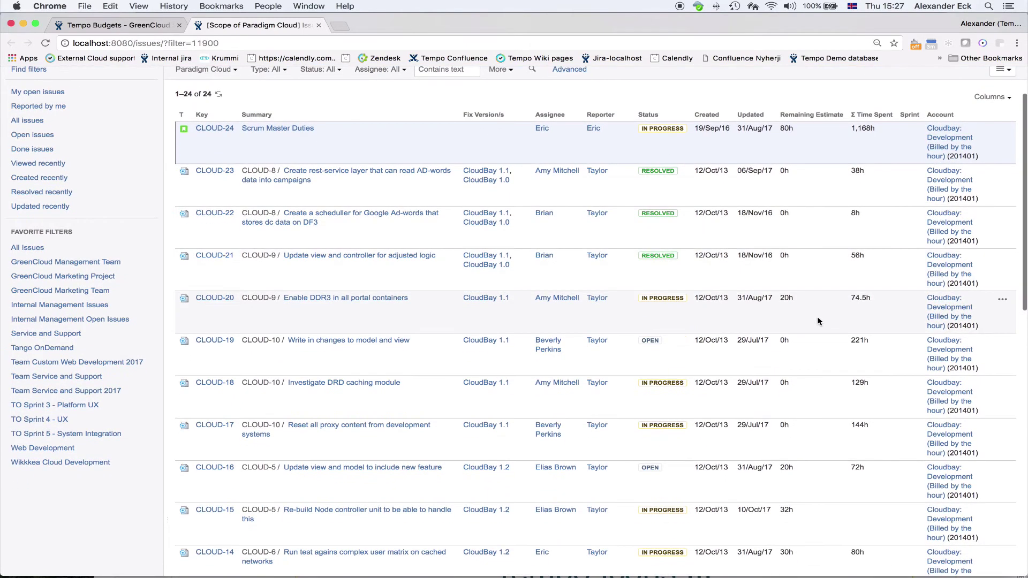
scroll(817, 321, up, 7)
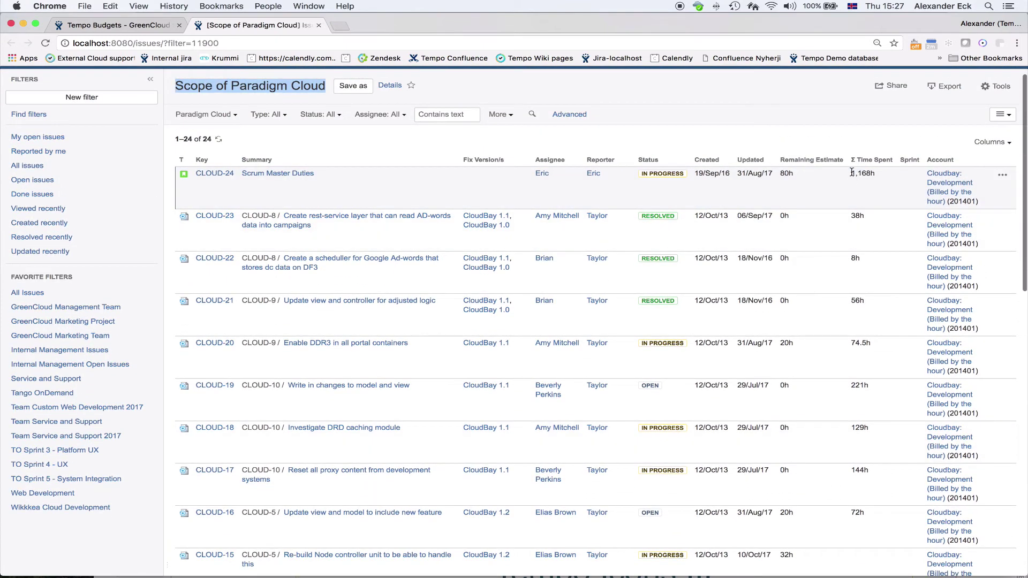
drag(852, 172, 877, 173)
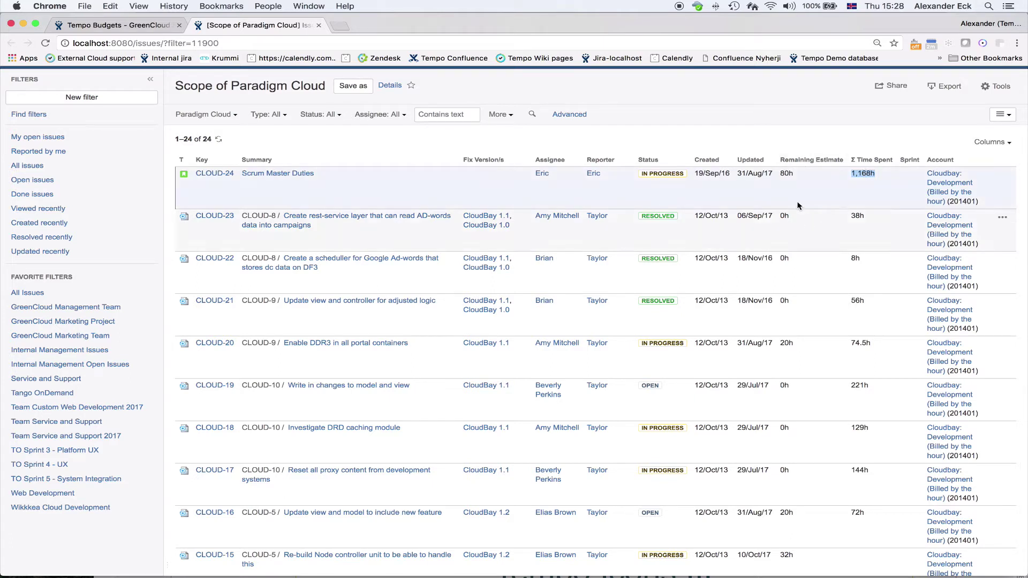
double_click(783, 173)
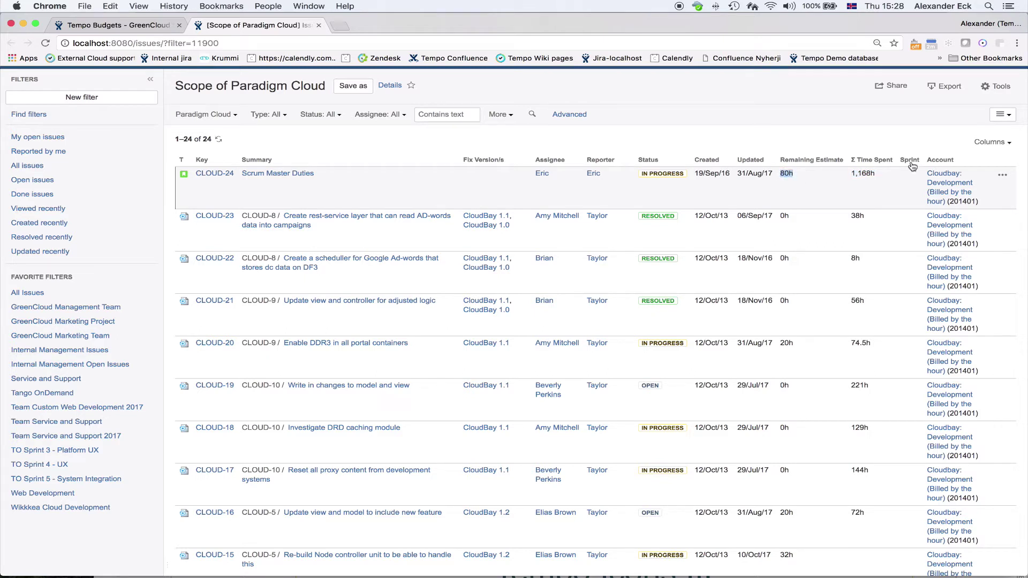
- Add the Original Estimate column, highlight CLOUD-24's 300h, and go back to the Tempo Budgets tab
click(1004, 148)
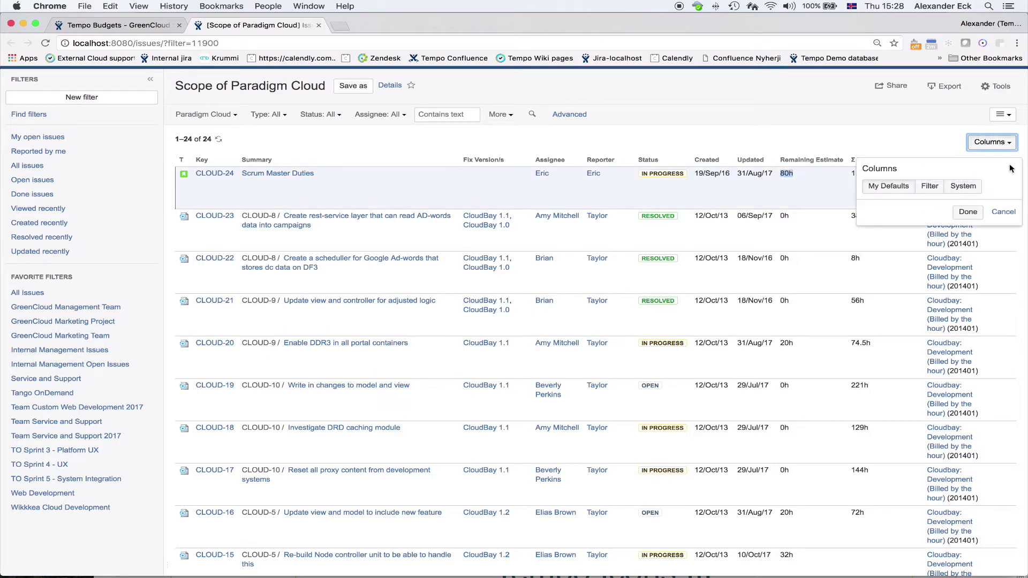
text(o)
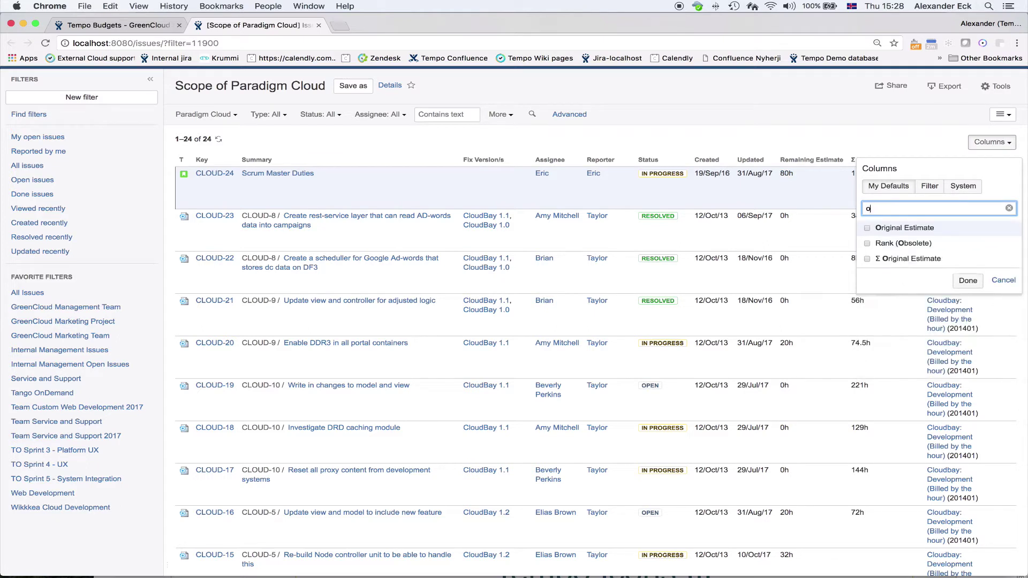
text(riginal)
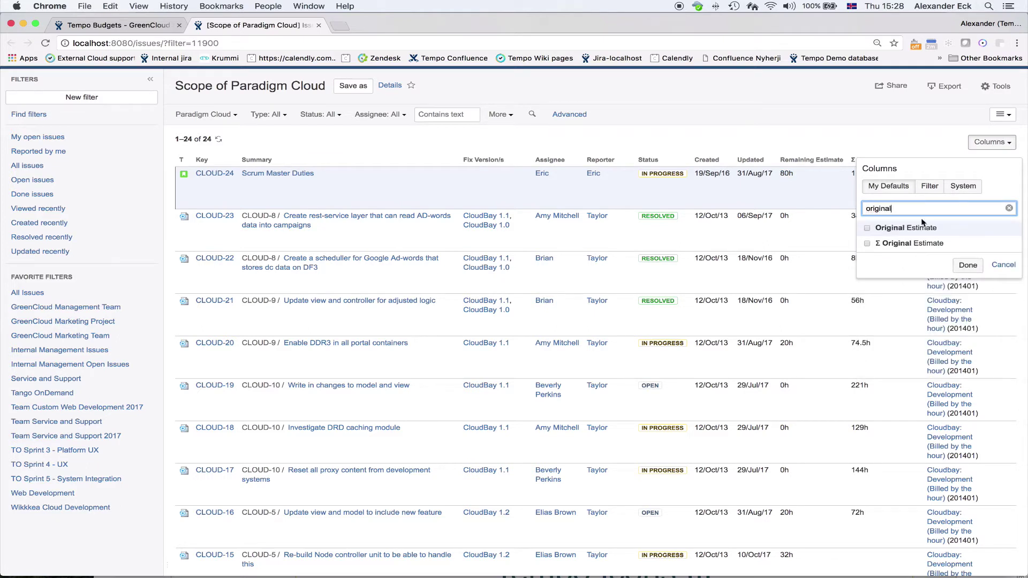
click(868, 229)
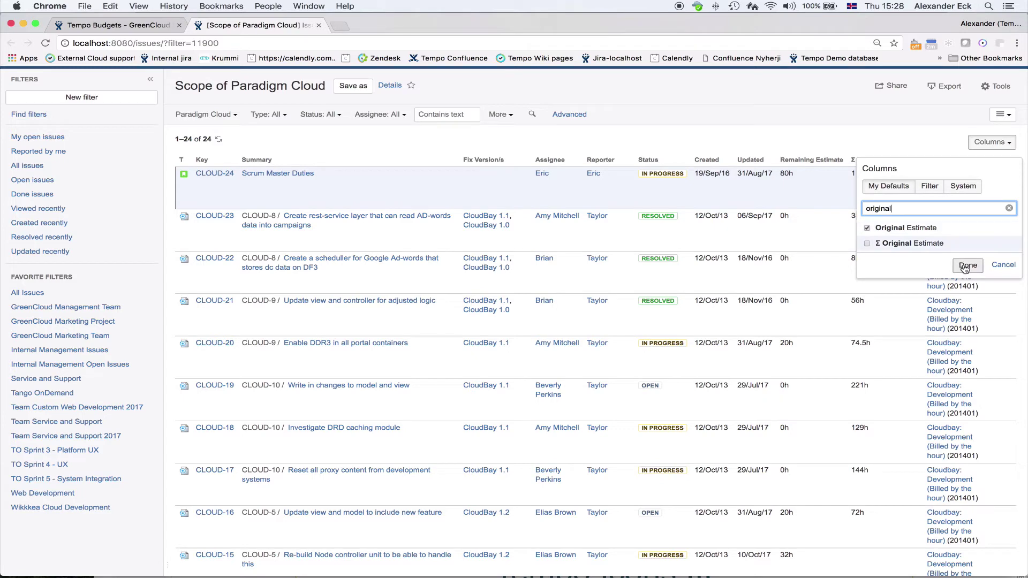
click(967, 265)
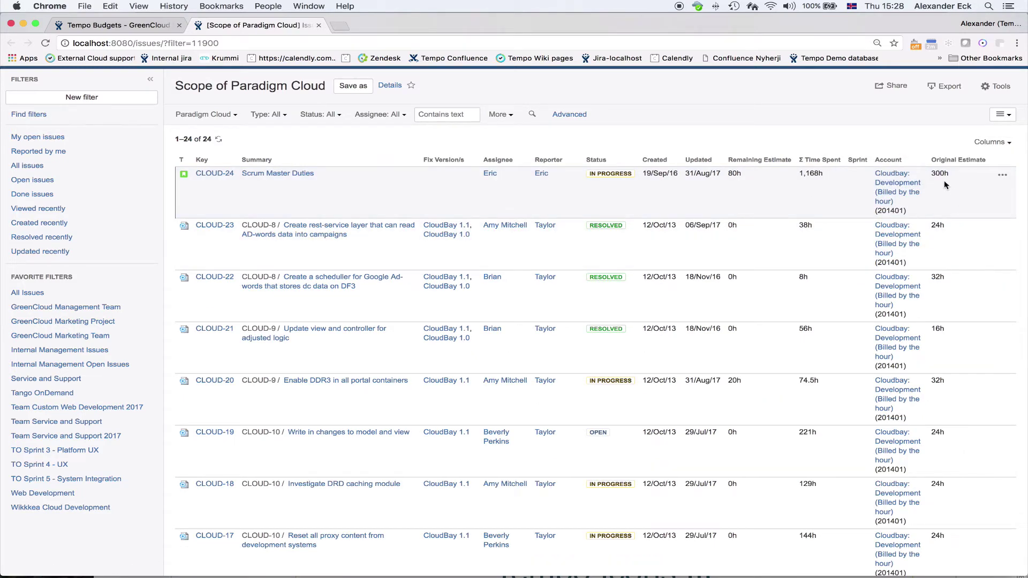
drag(933, 172, 947, 172)
click(145, 27)
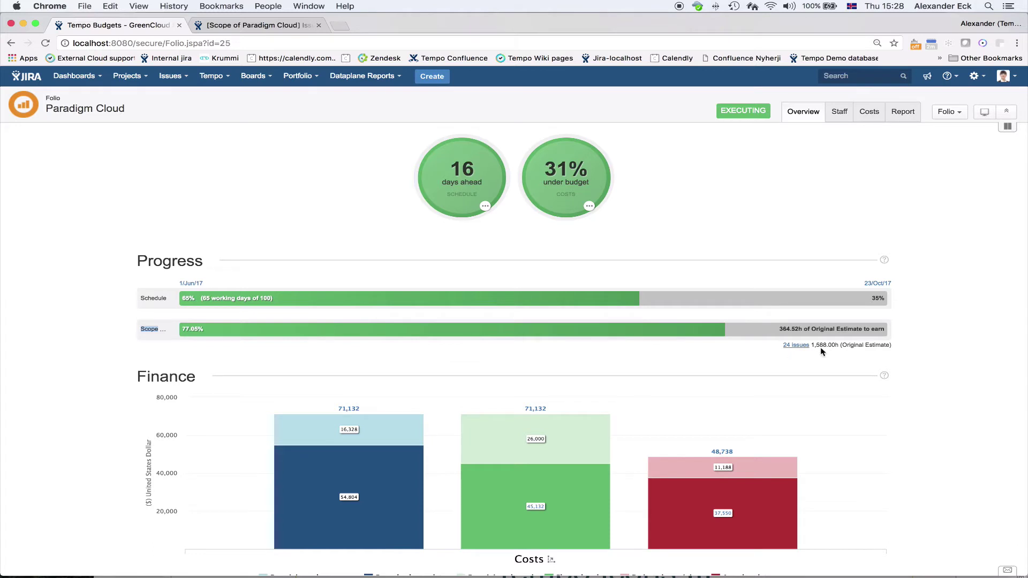
mouse_move(821, 350)
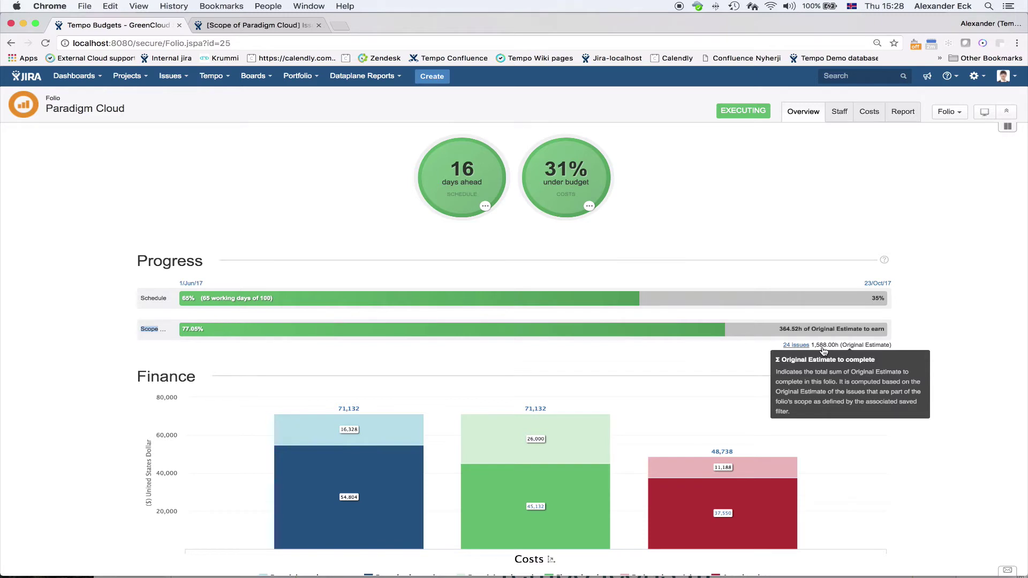
mouse_move(785, 335)
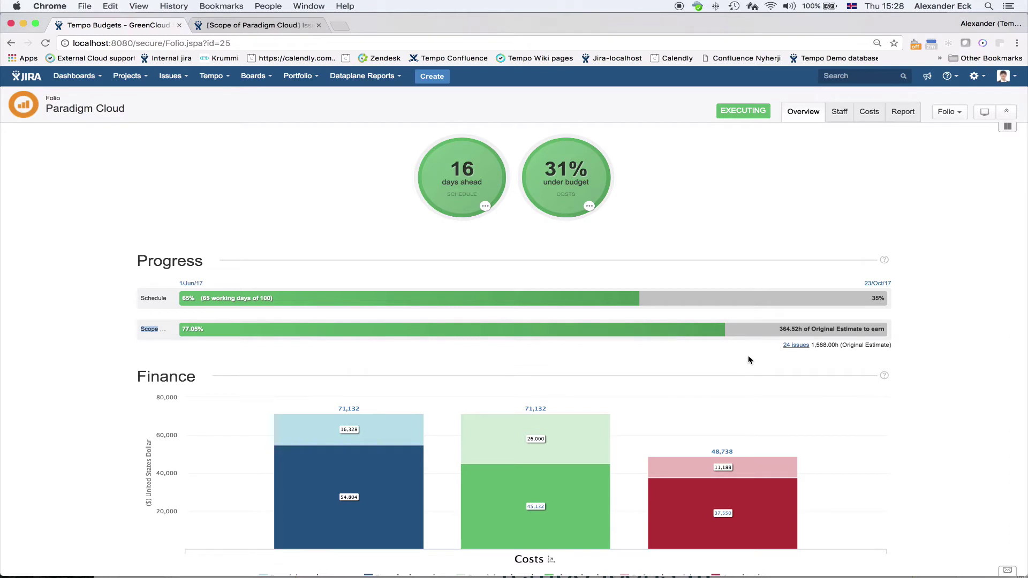
- Scroll to the Finance chart: 54,804 earned of 71,132, 45,132 planned, 37,550 actual costs
scroll(748, 351, down, 1)
scroll(748, 359, down, 3)
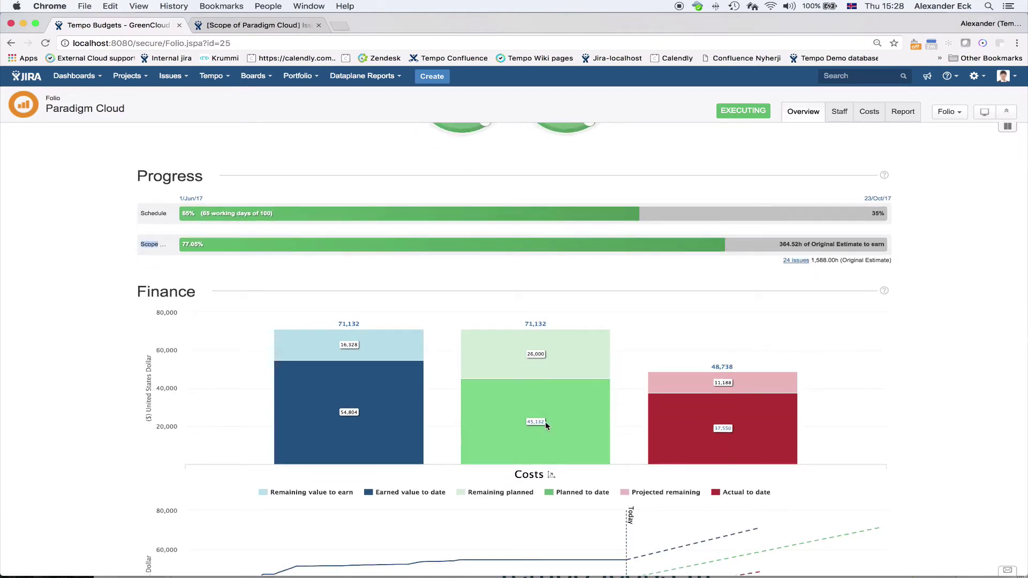
scroll(752, 489, down, 2)
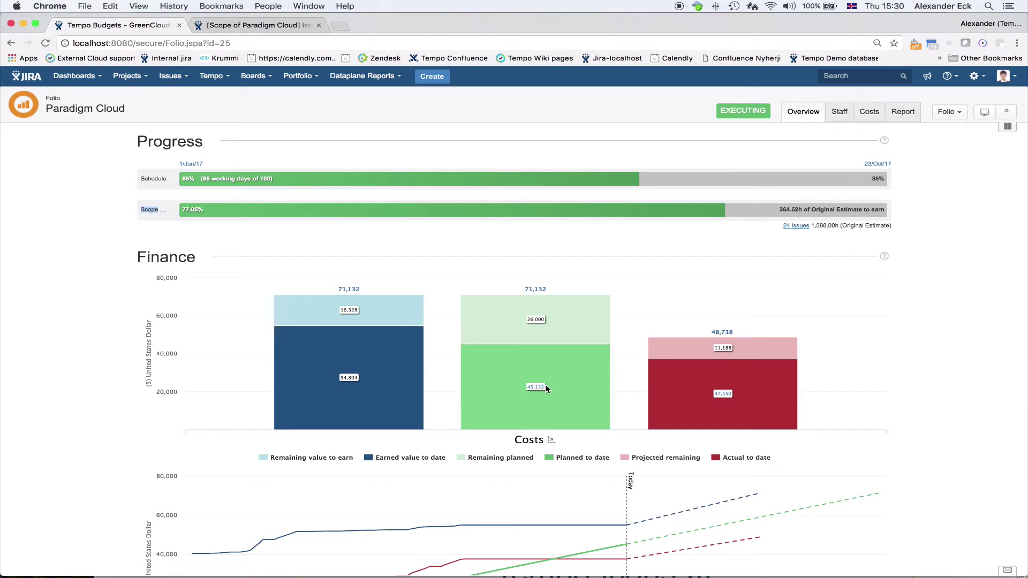
mouse_move(541, 325)
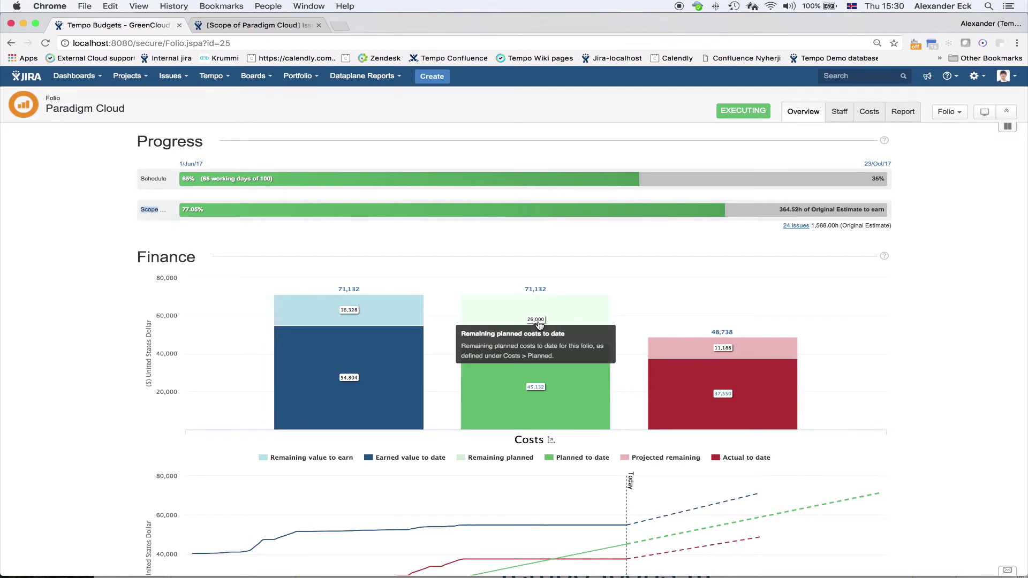
mouse_move(526, 294)
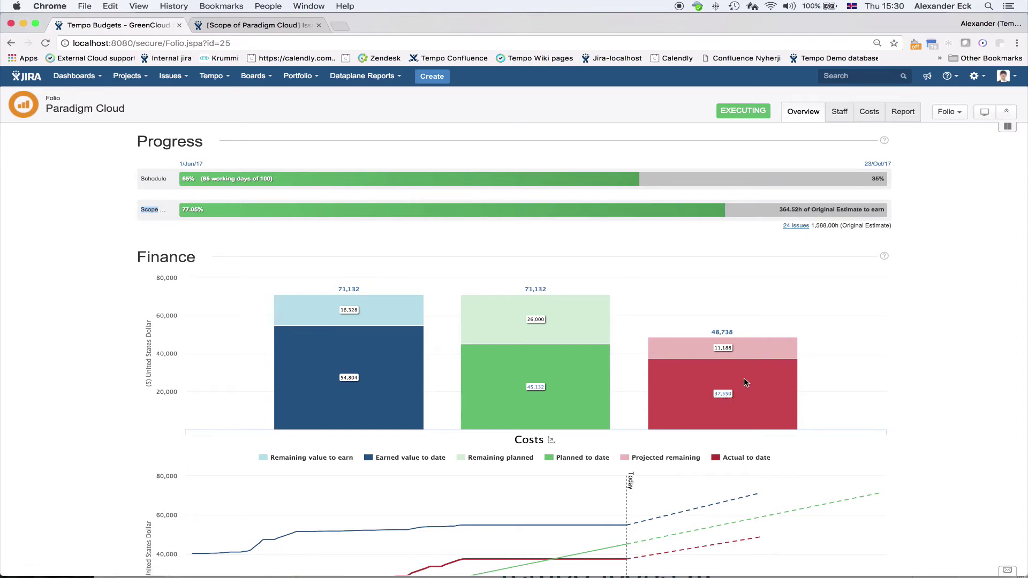
mouse_move(726, 351)
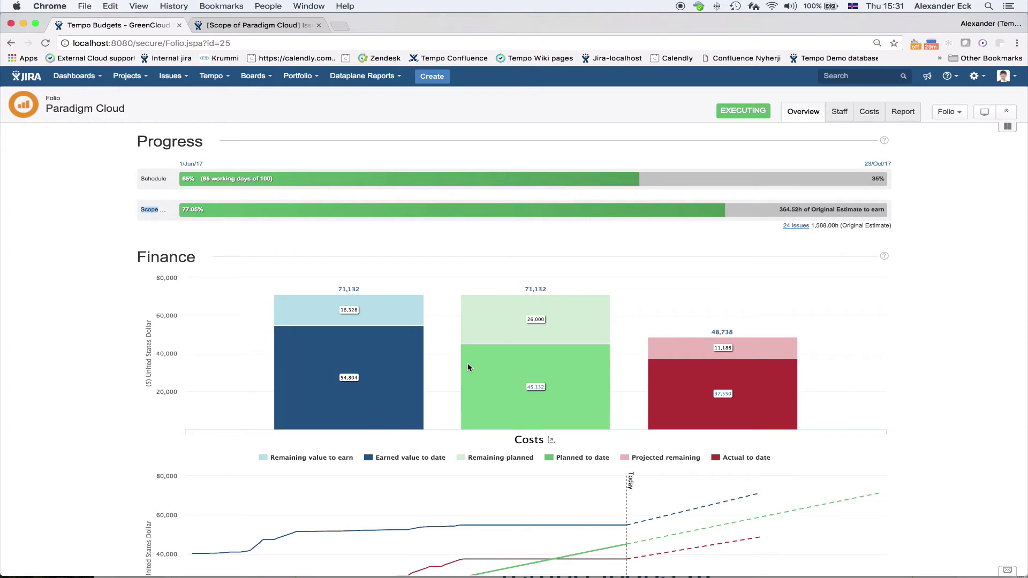
- Scroll back toward the summaries and check the 48,738 Estimate at Completion
scroll(467, 348, up, 3)
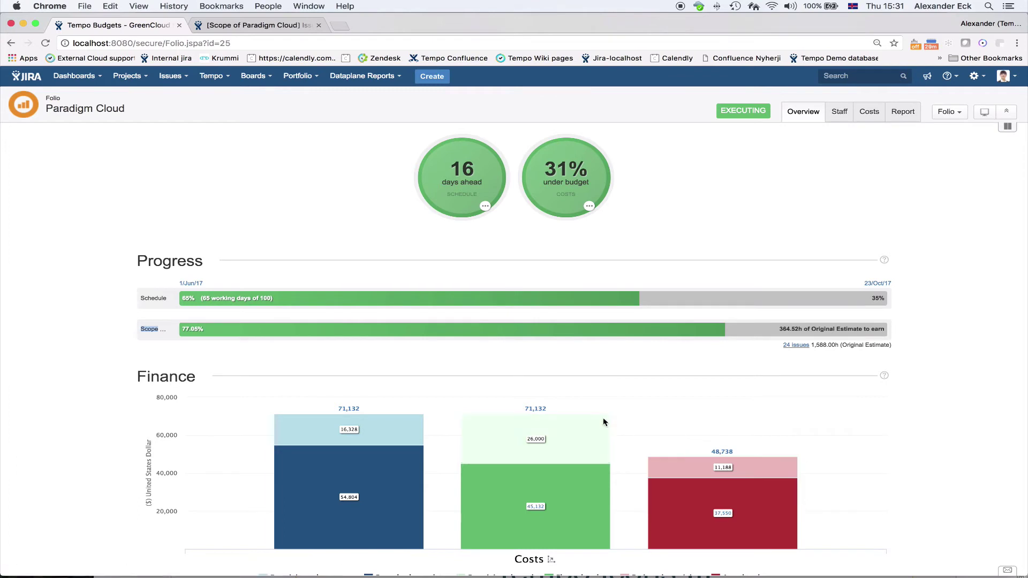
mouse_move(732, 454)
scroll(539, 422, down, 3)
scroll(538, 425, down, 6)
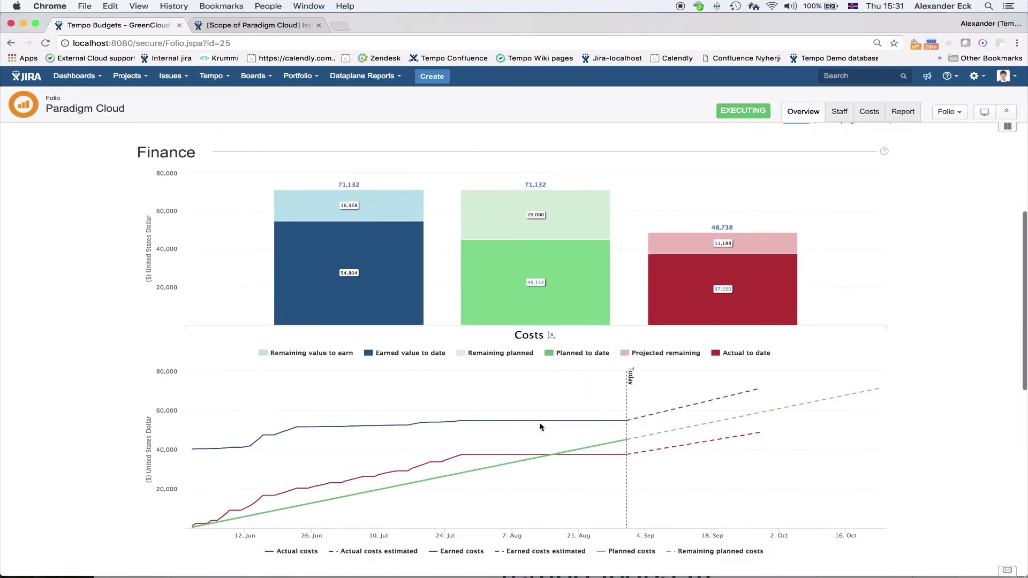
scroll(539, 422, down, 1)
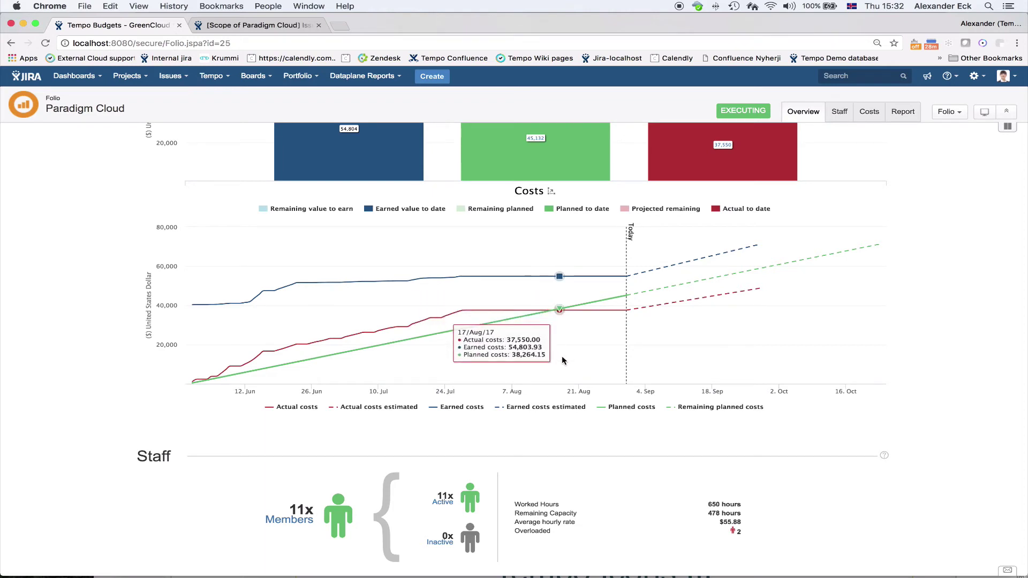
scroll(562, 360, down, 1)
scroll(561, 356, down, 5)
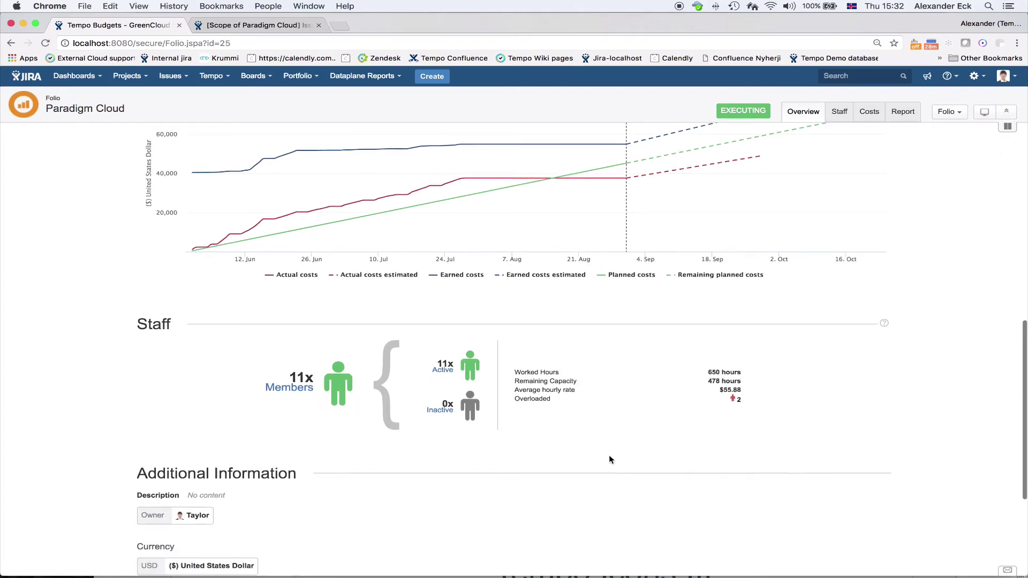
scroll(609, 459, up, 4)
scroll(609, 459, up, 10)
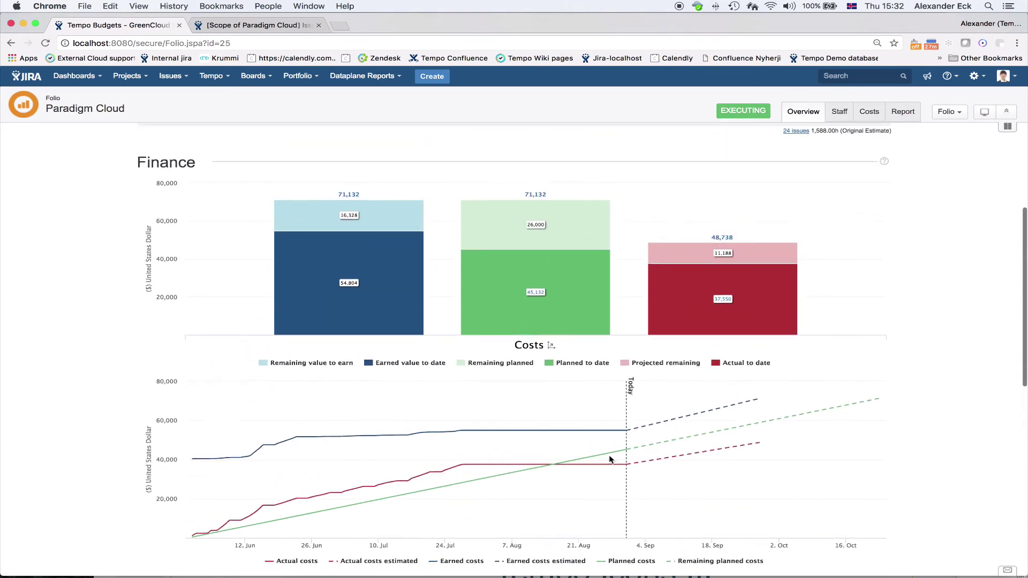
scroll(609, 459, up, 5)
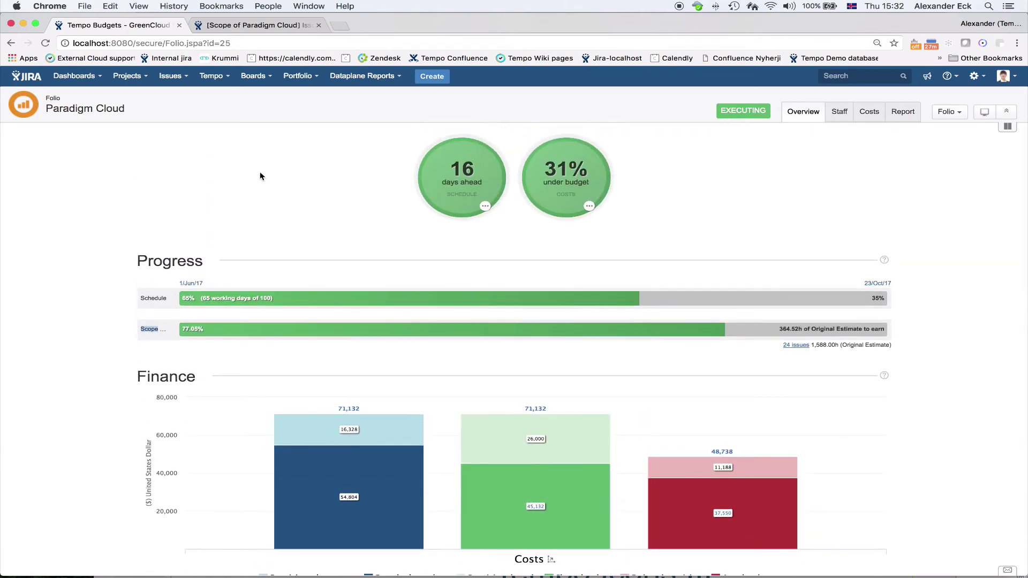
- Go to Manage Portfolios through the Tempo menu's Folios 'more...' link
click(227, 79)
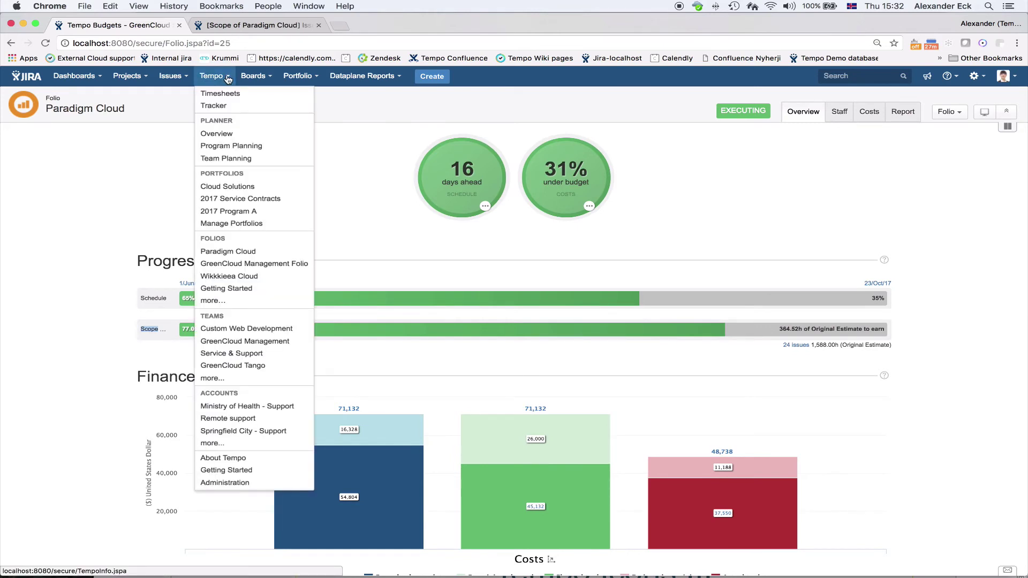
click(225, 300)
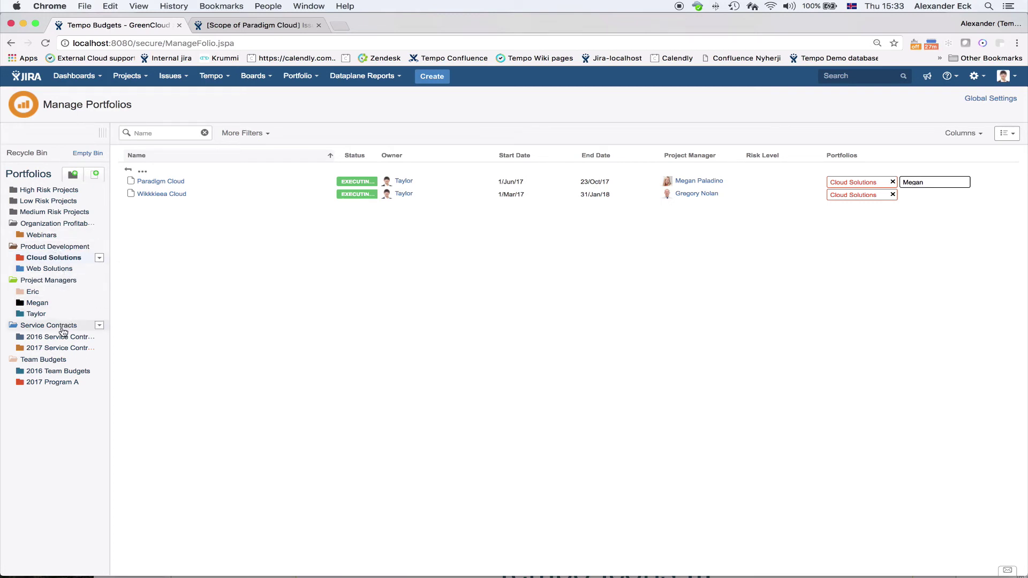
- Open Springfield City - Support 2017 from 2017 Service Contracts: 41 days ahead, 8.7% over budget
click(58, 348)
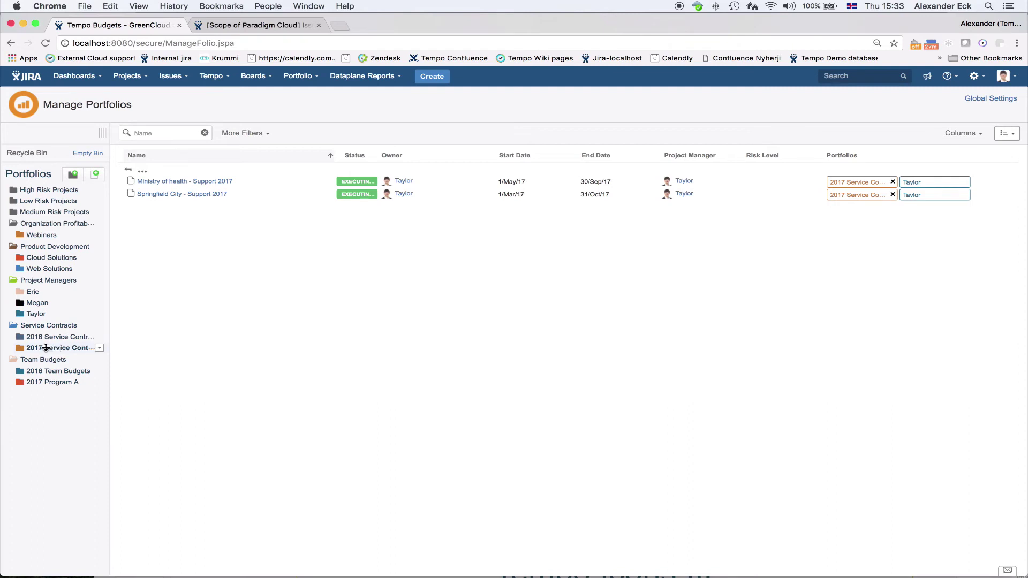
click(167, 195)
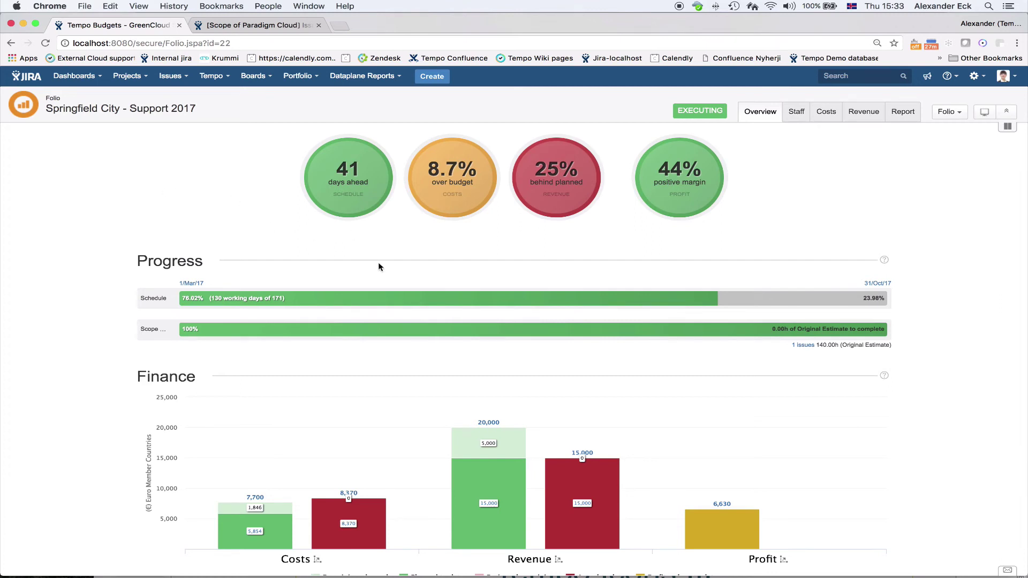
scroll(419, 330, down, 2)
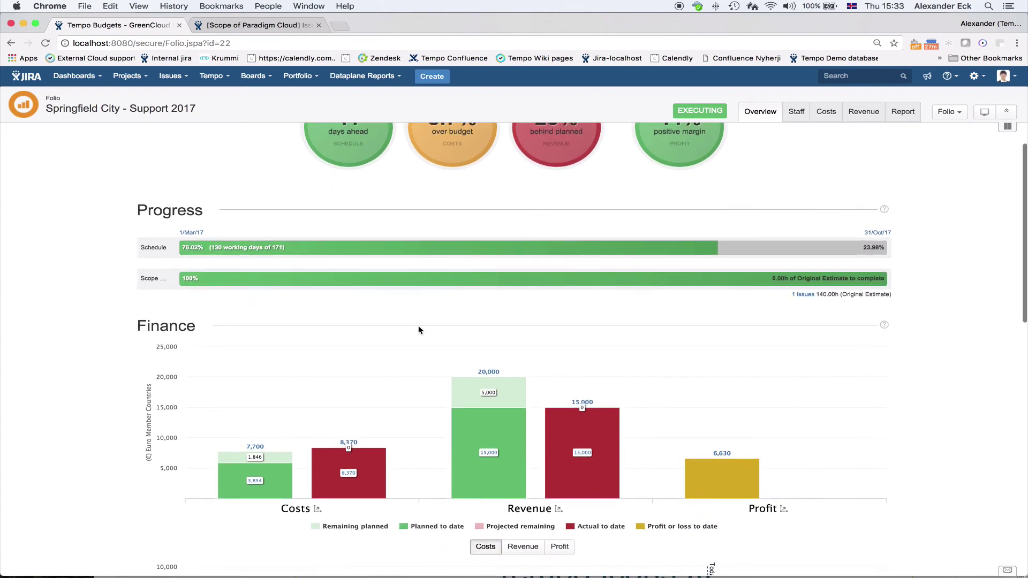
scroll(420, 330, up, 2)
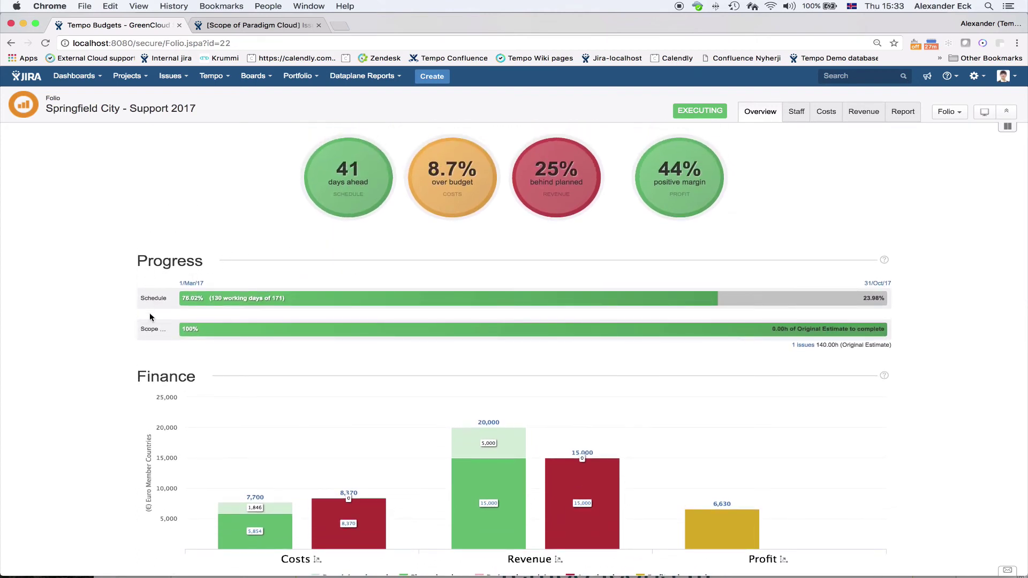
scroll(241, 262, down, 7)
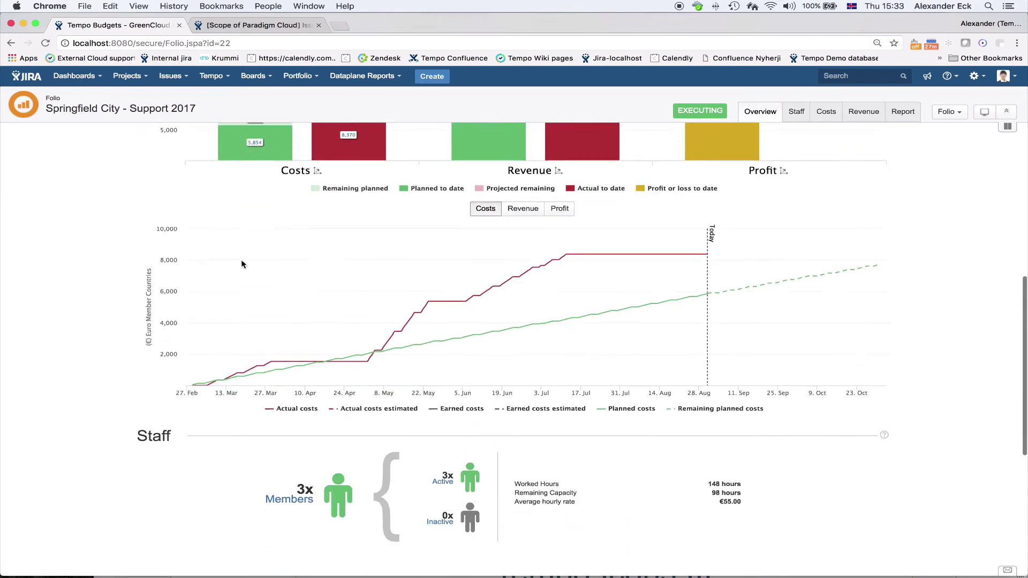
scroll(241, 262, up, 3)
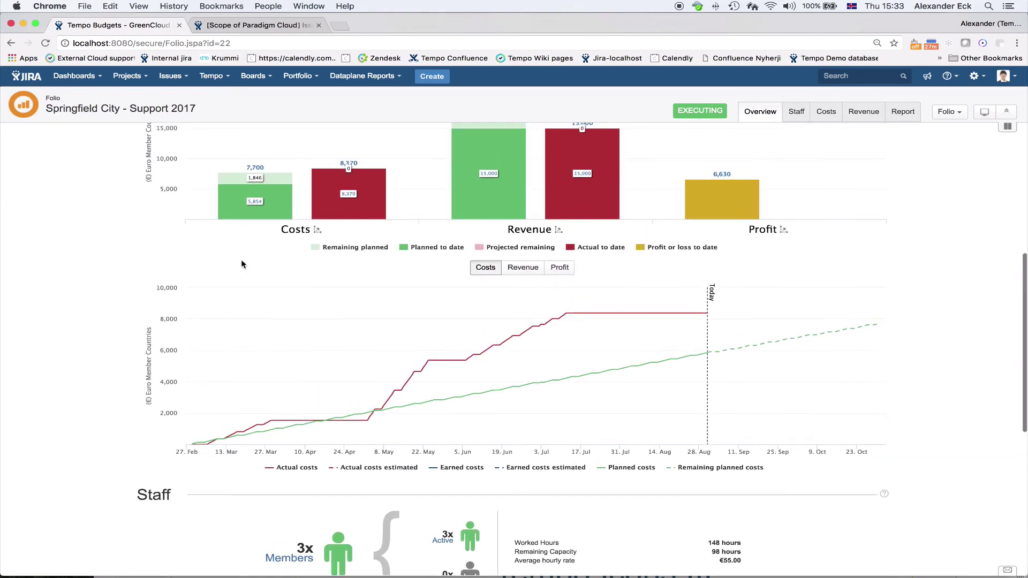
scroll(241, 263, down, 1)
scroll(241, 264, up, 4)
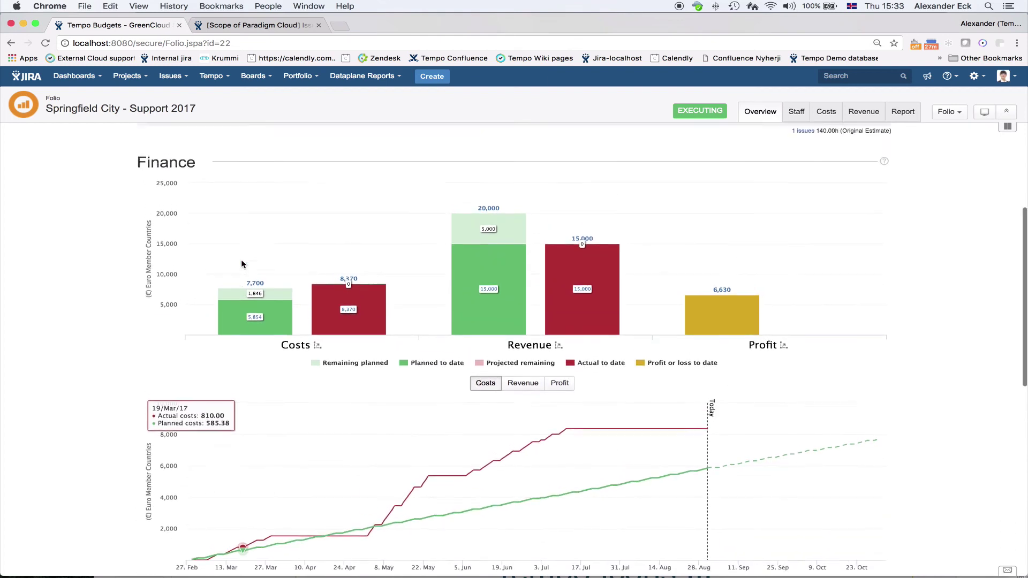
scroll(241, 259, up, 4)
scroll(243, 264, up, 1)
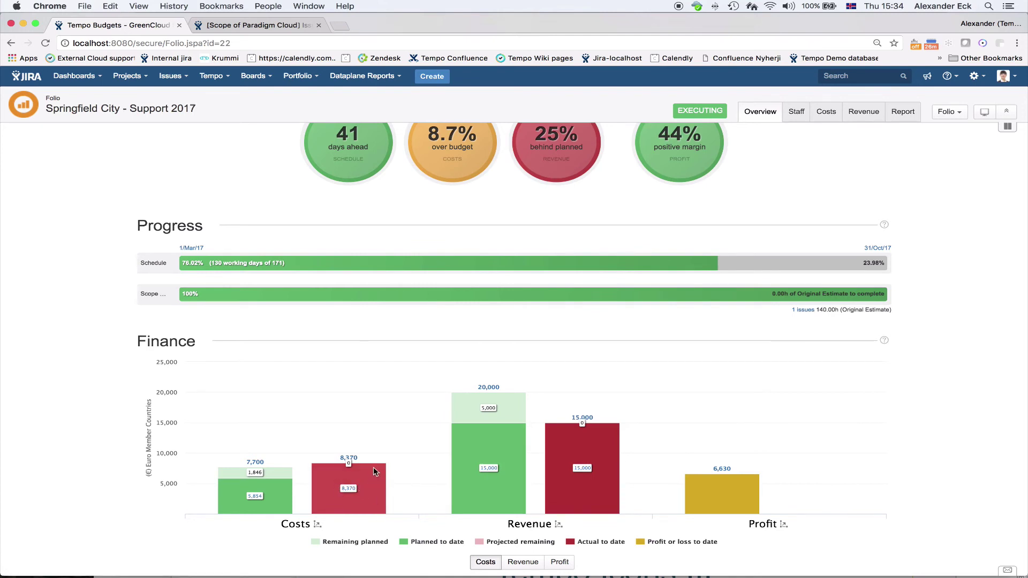
scroll(374, 467, up, 2)
scroll(390, 452, down, 3)
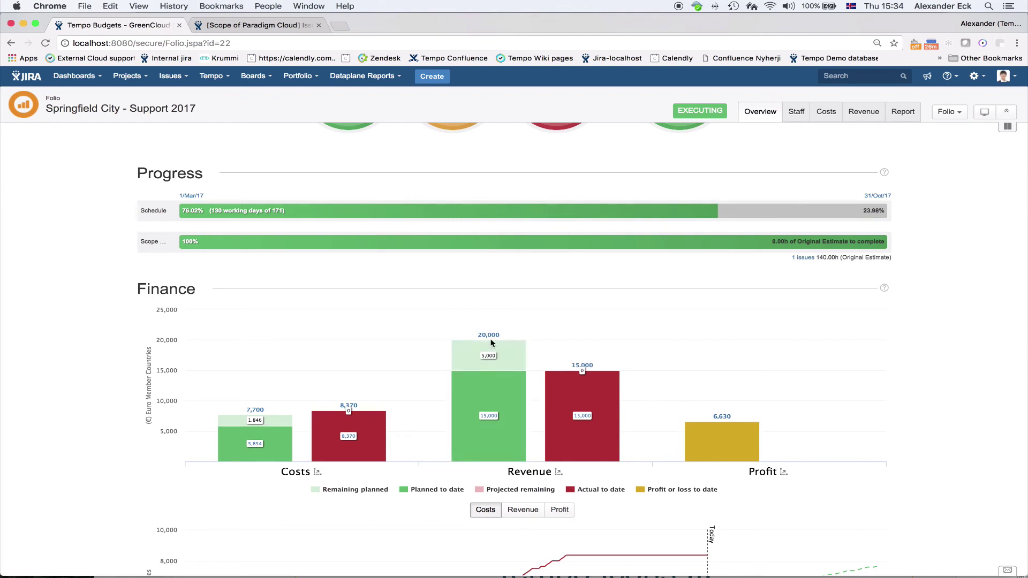
mouse_move(490, 340)
mouse_move(879, 198)
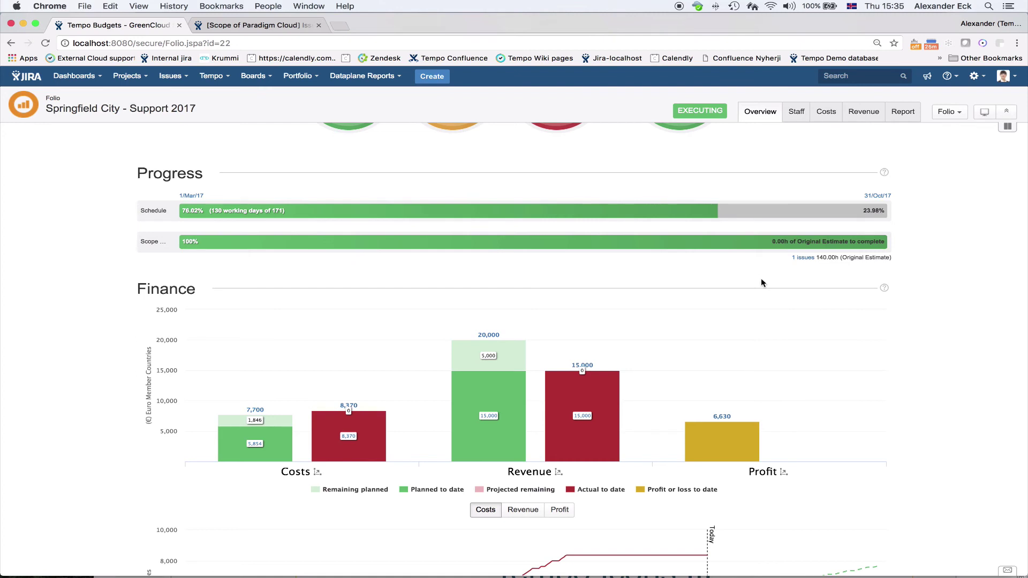
scroll(761, 282, up, 3)
scroll(761, 279, up, 1)
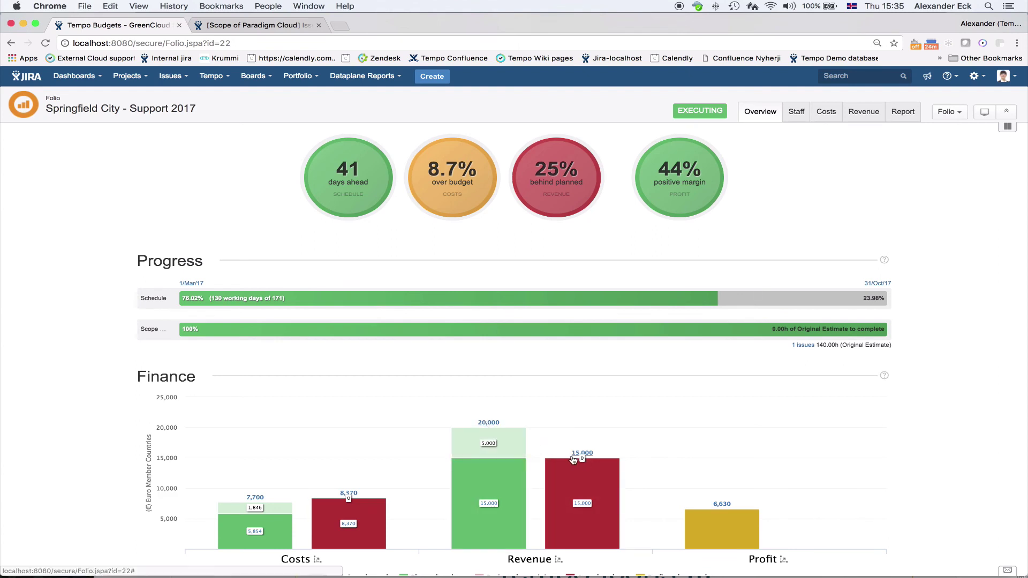
mouse_move(573, 460)
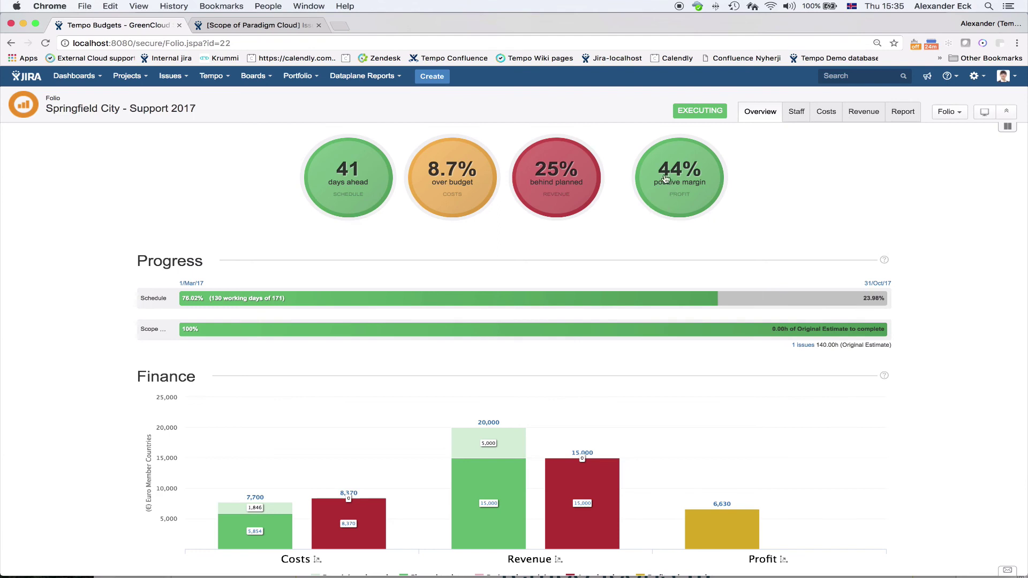
mouse_move(664, 178)
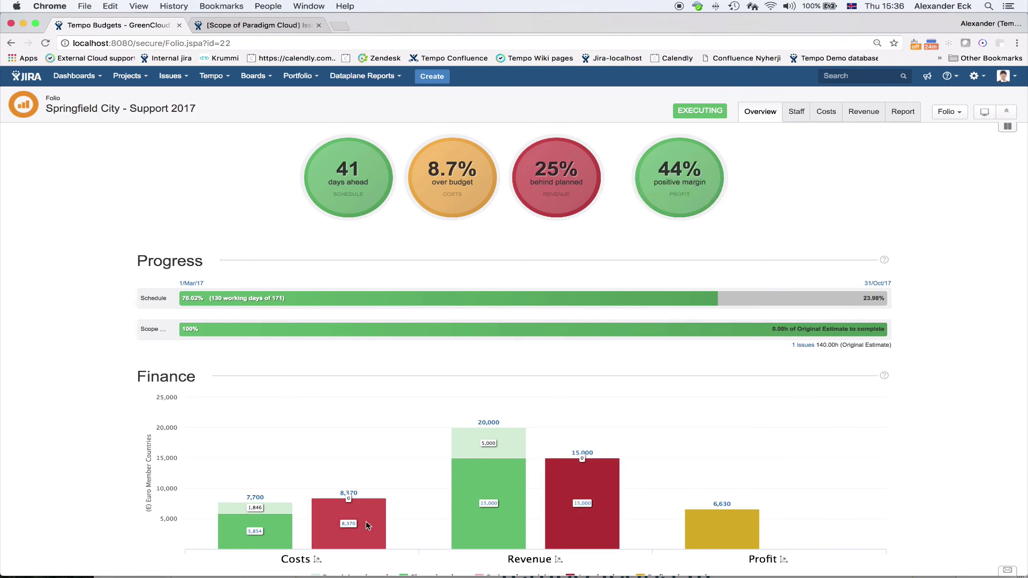
scroll(609, 536, down, 1)
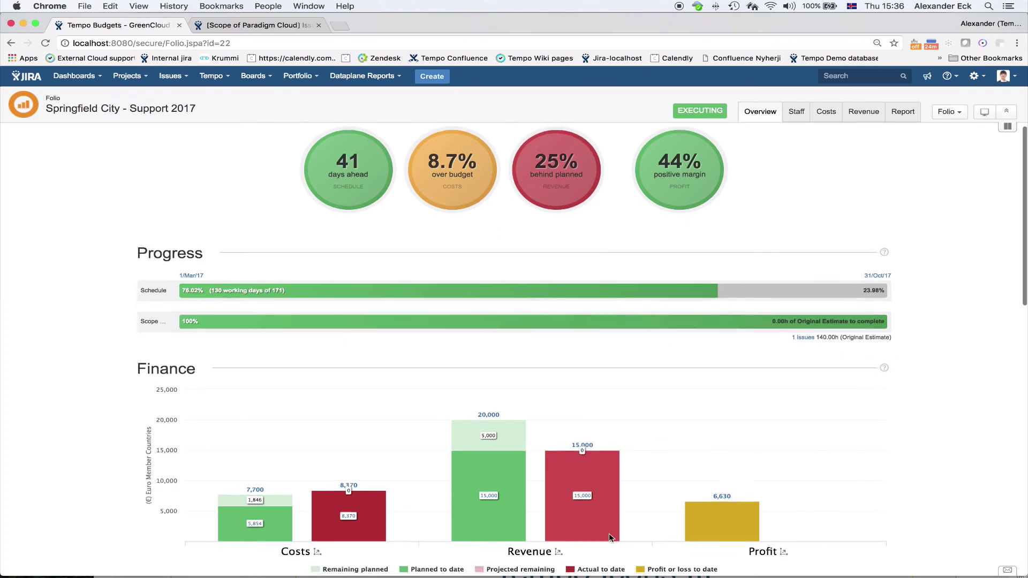
scroll(608, 533, down, 2)
scroll(609, 533, down, 2)
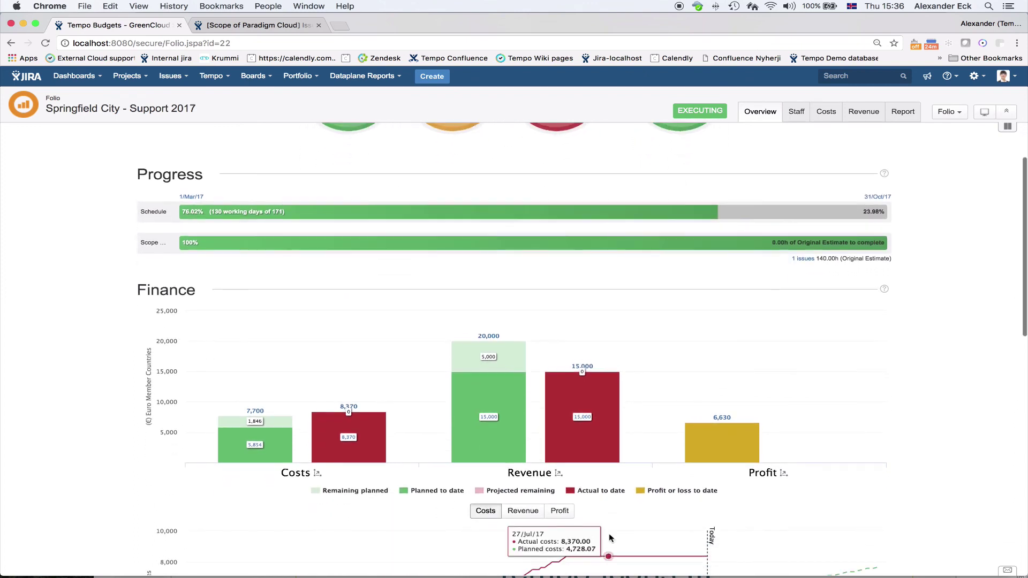
scroll(609, 533, down, 8)
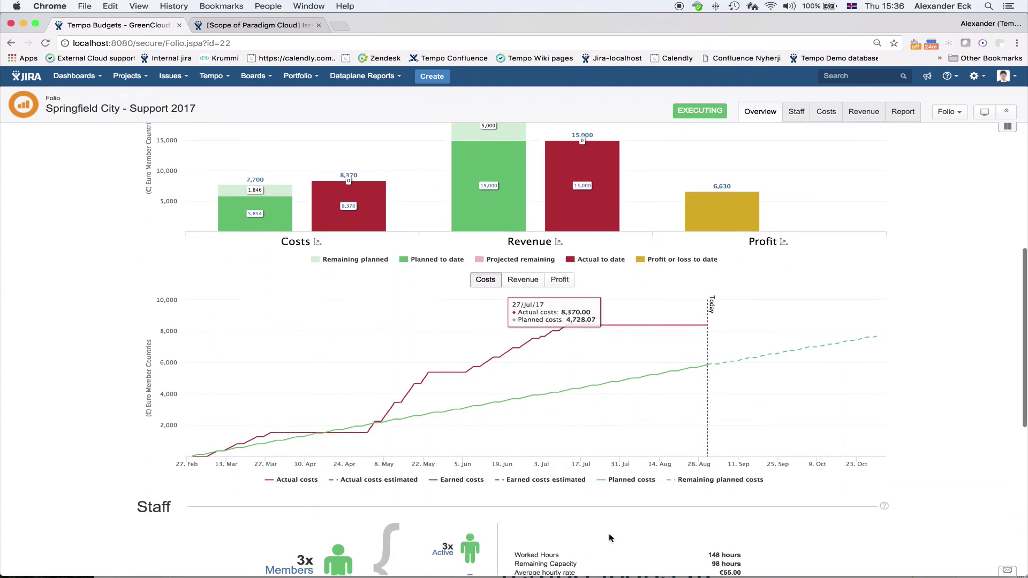
scroll(608, 533, down, 1)
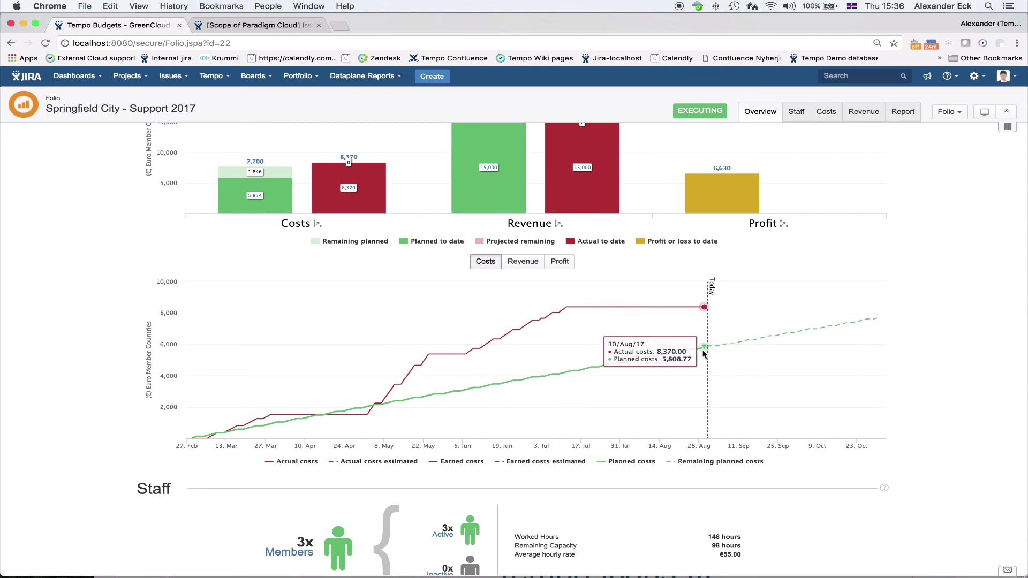
- Switch the over-time chart to Revenue, then Profit, and return to the page top
click(519, 267)
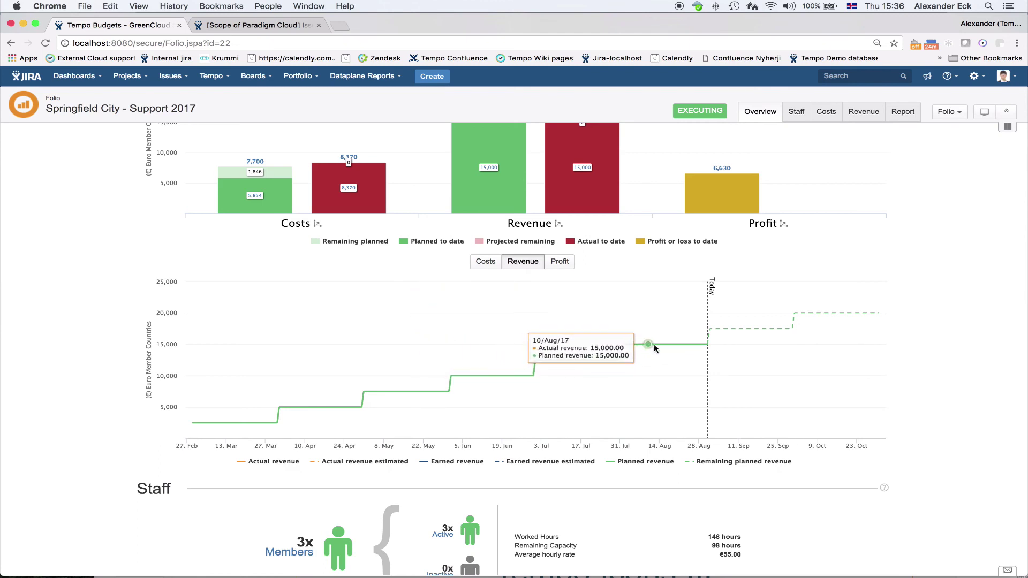
click(559, 264)
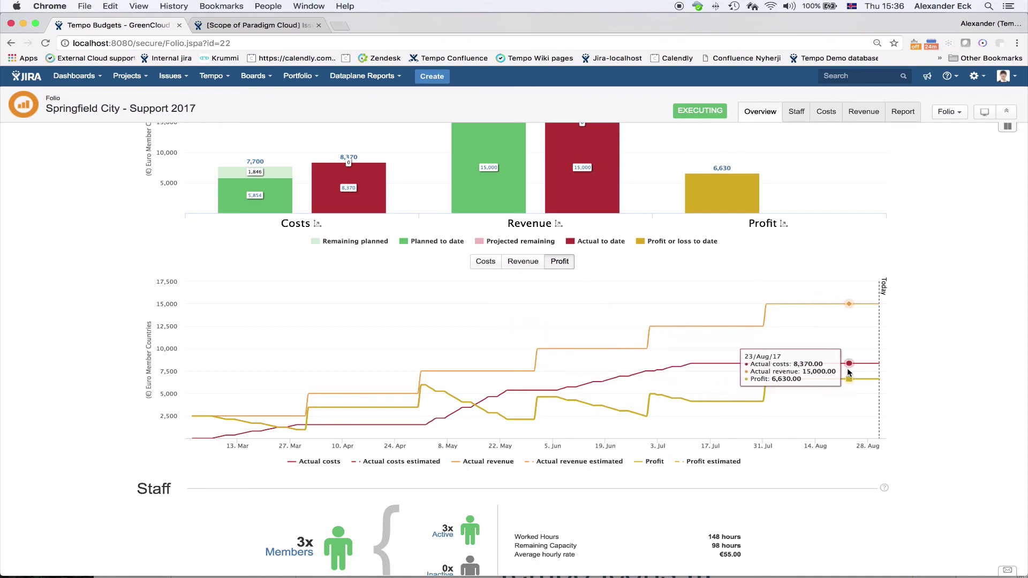
scroll(847, 372, up, 6)
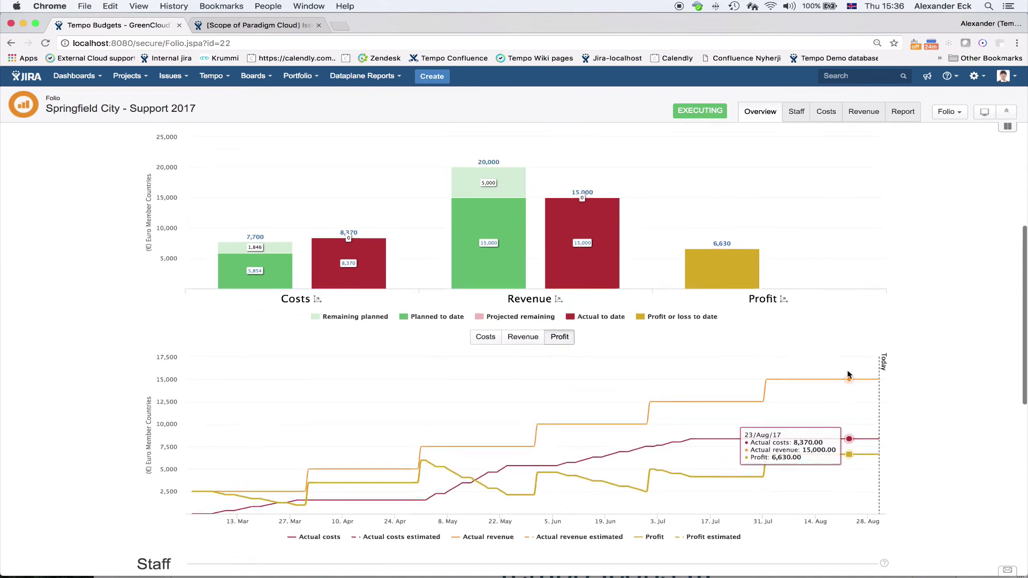
scroll(848, 374, up, 1)
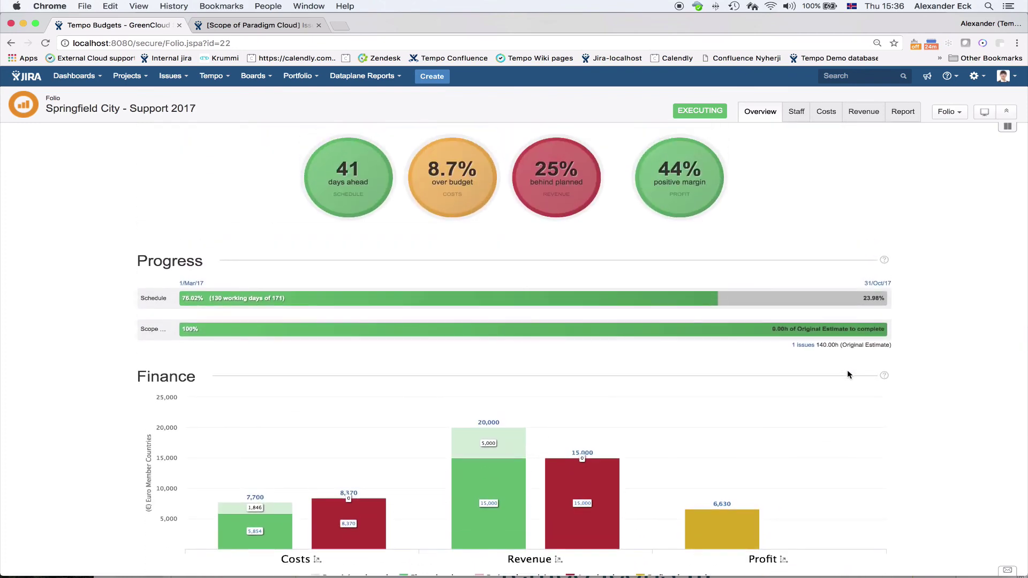